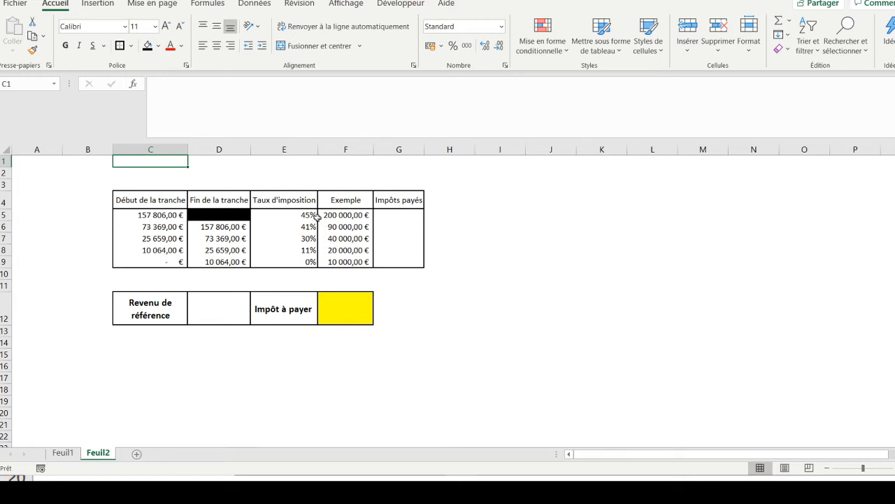
# - Change the header in F4 to "Exemple de revenus"
pyautogui.click(337, 201)
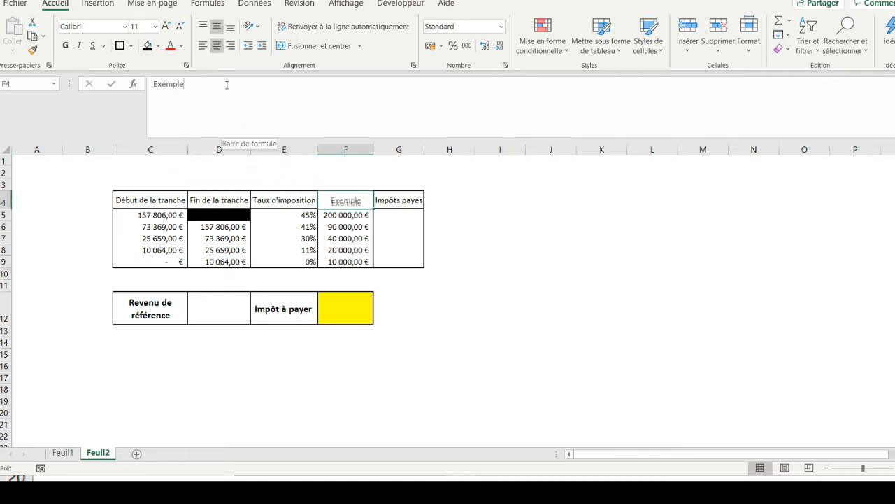
pyautogui.click(223, 84)
pyautogui.write('de revenu')
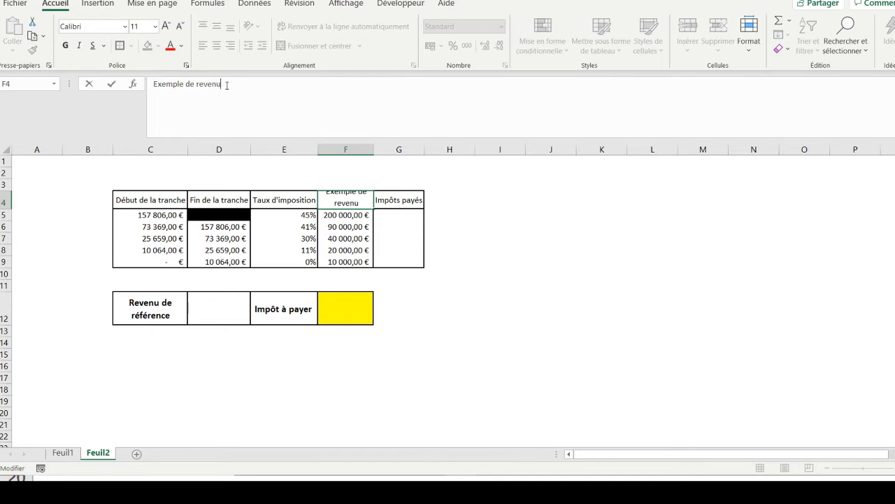
pyautogui.press('Return')
pyautogui.press('Tab')
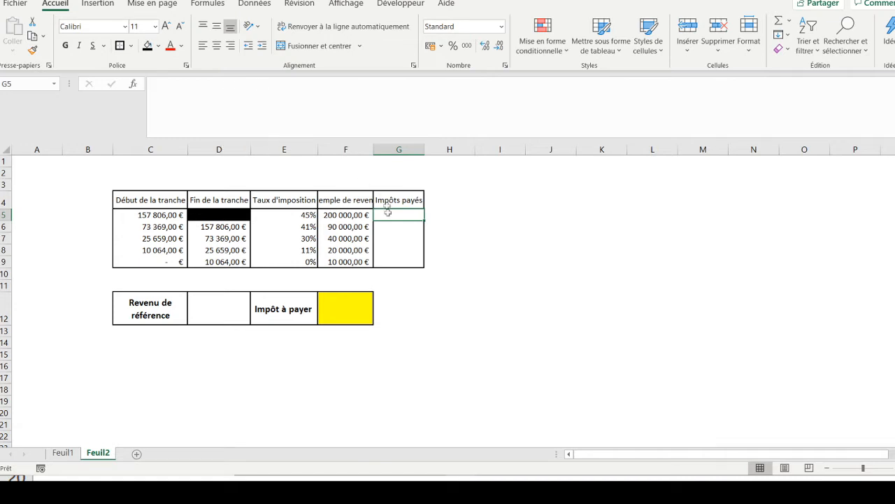
# - Enter the formula =F9*E9 in G9 for the 0% bracket and autofit the width of column F
pyautogui.click(395, 264)
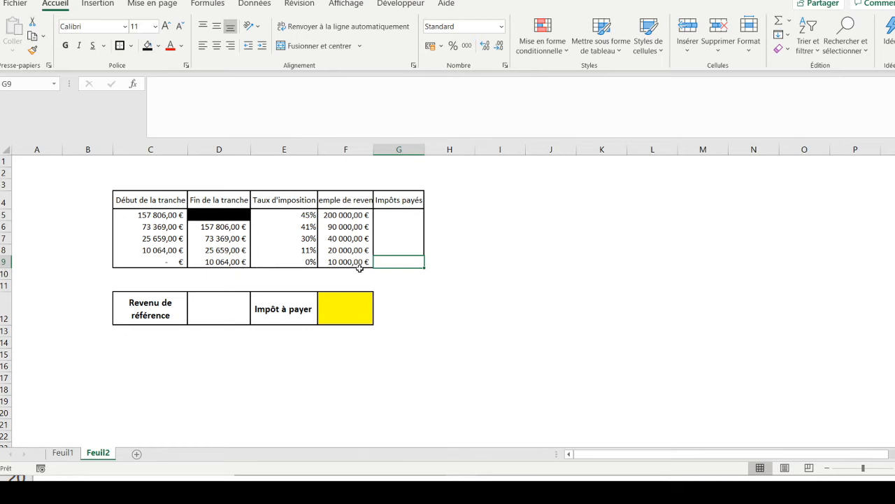
pyautogui.write('=')
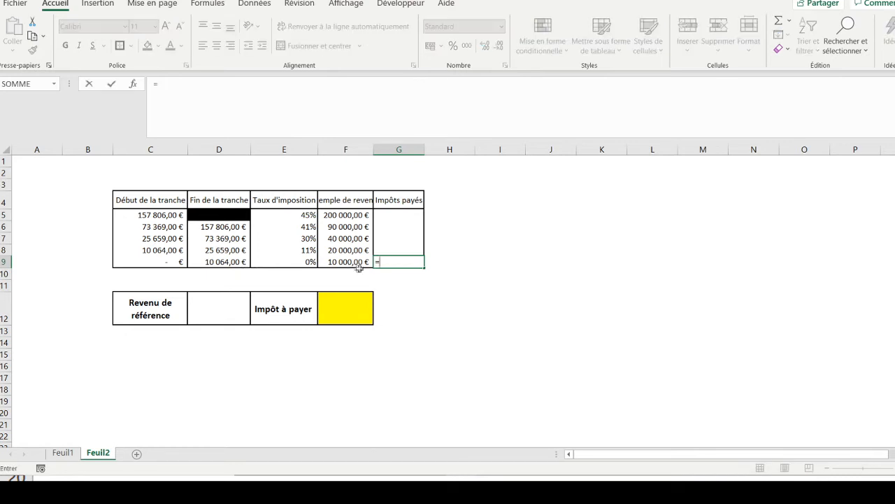
pyautogui.click(332, 262)
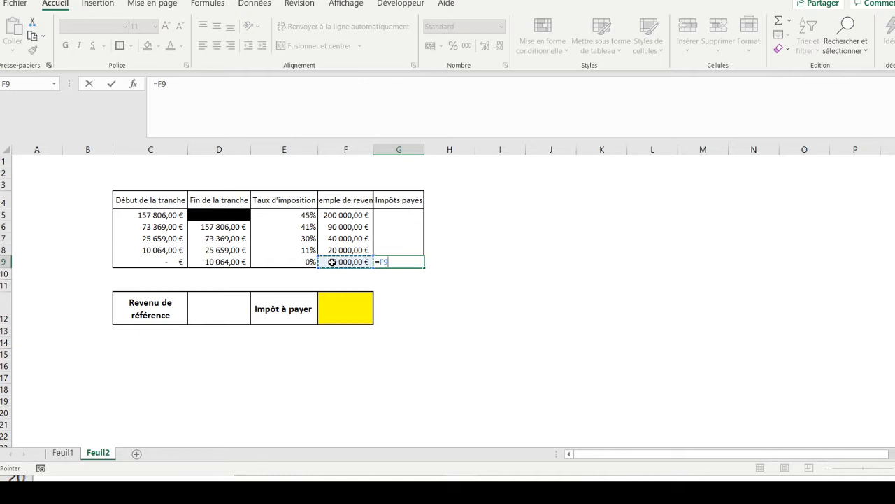
pyautogui.write('*')
pyautogui.click(277, 261)
pyautogui.press('Return')
pyautogui.doubleClick(373, 150)
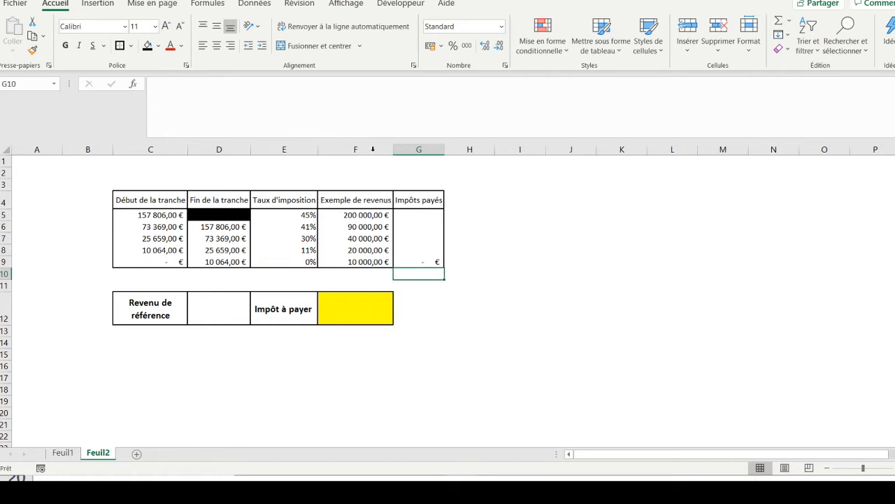
# - Enter the formula =D9*E9+(F8-C8)*E8 in G8 to calculate the tax for the 11% bracket example
pyautogui.click(407, 255)
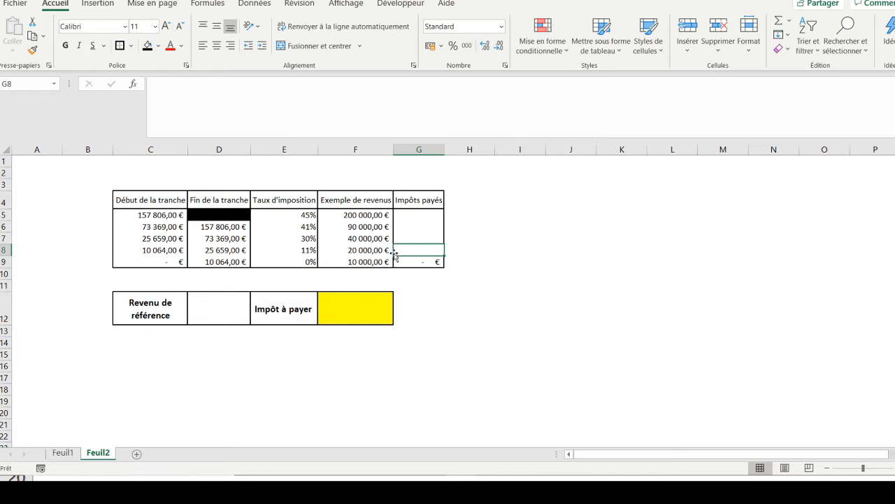
pyautogui.write('=')
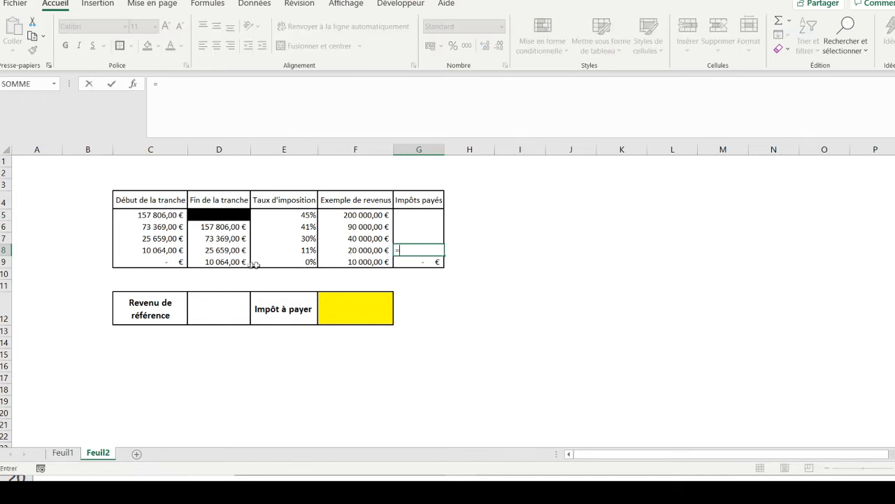
pyautogui.click(203, 262)
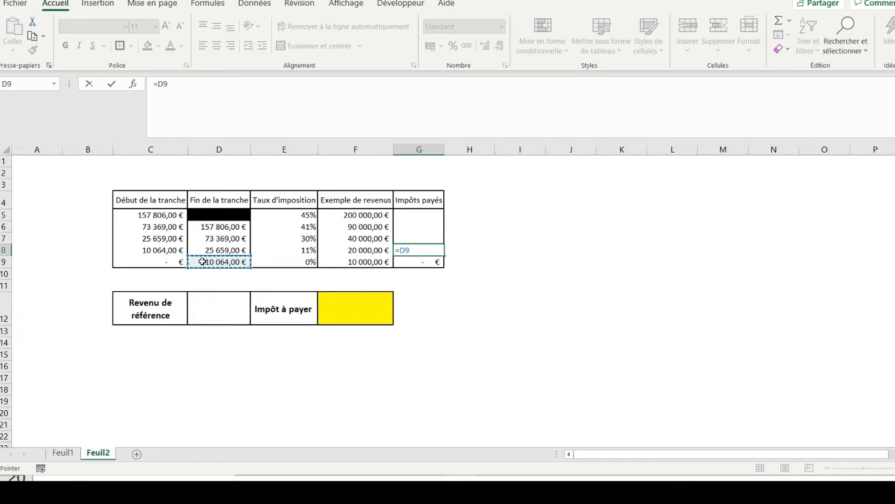
pyautogui.write('*')
pyautogui.click(281, 261)
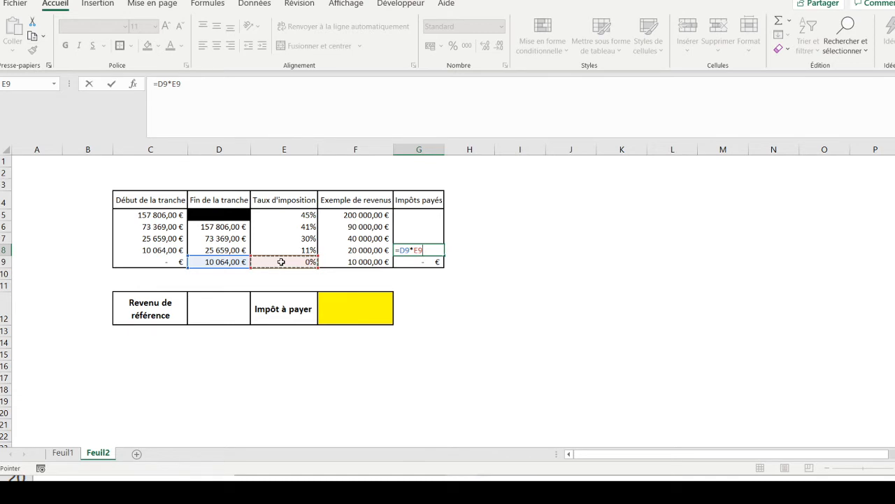
pyautogui.write('+(')
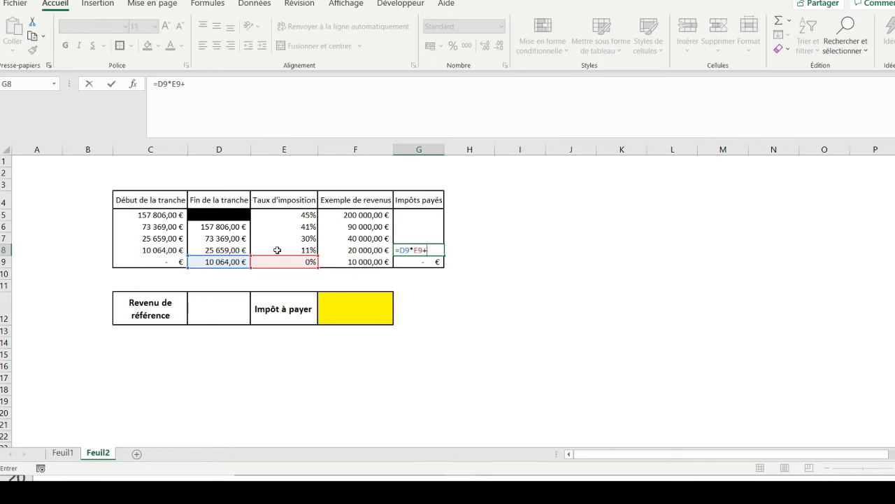
pyautogui.click(349, 250)
pyautogui.write('-')
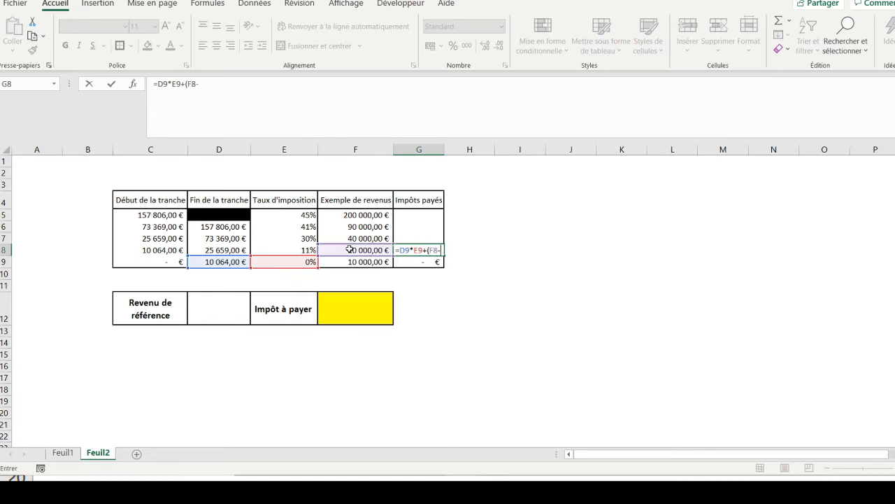
pyautogui.click(168, 250)
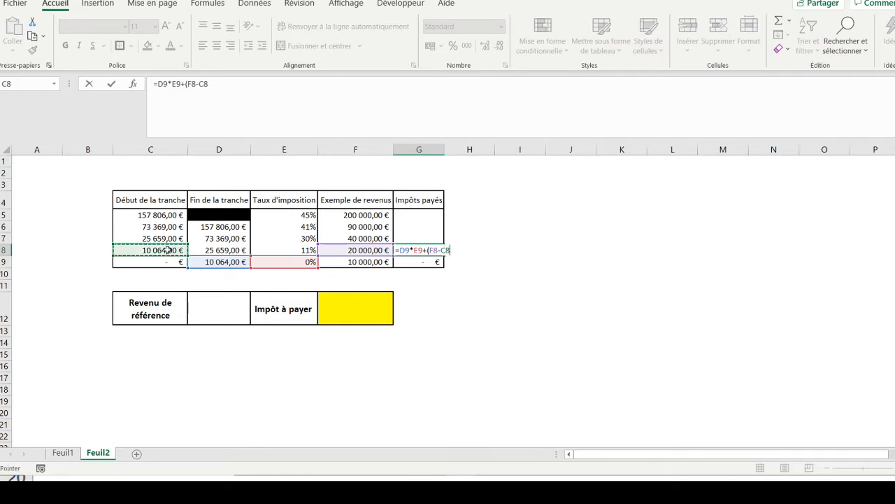
pyautogui.write(')*')
pyautogui.click(279, 249)
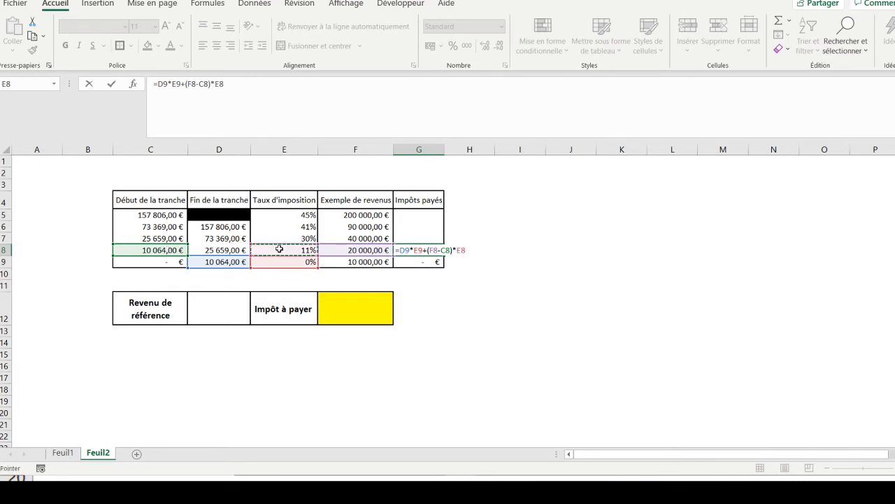
pyautogui.press('Return')
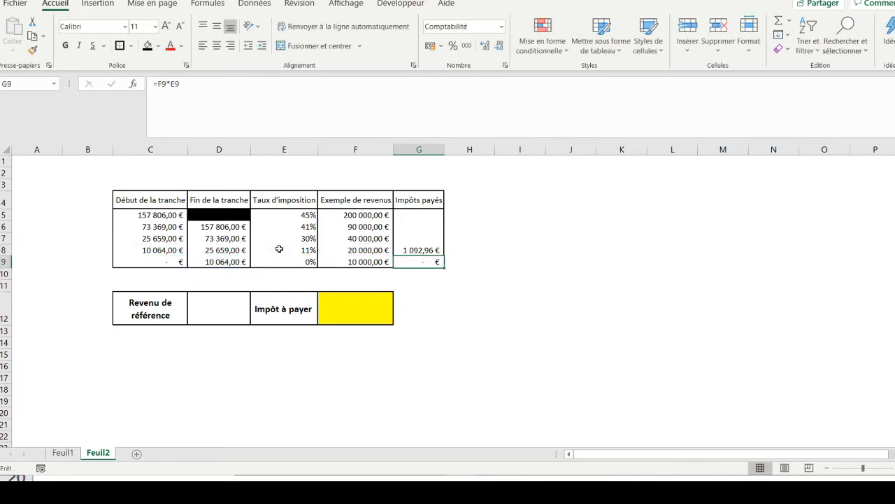
# - Start the tax formula in G7 with the two lower brackets as =D9*E9+(D8-C8)*E8
pyautogui.press('Up')
pyautogui.press('Up')
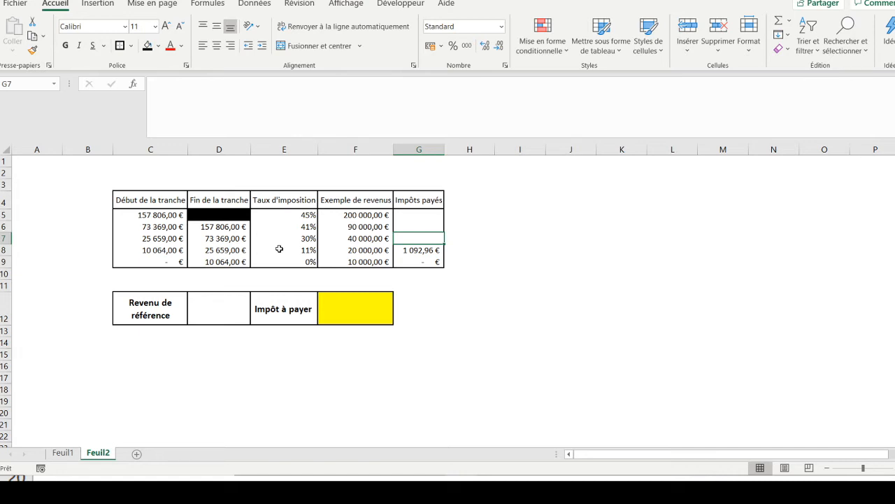
pyautogui.write('=')
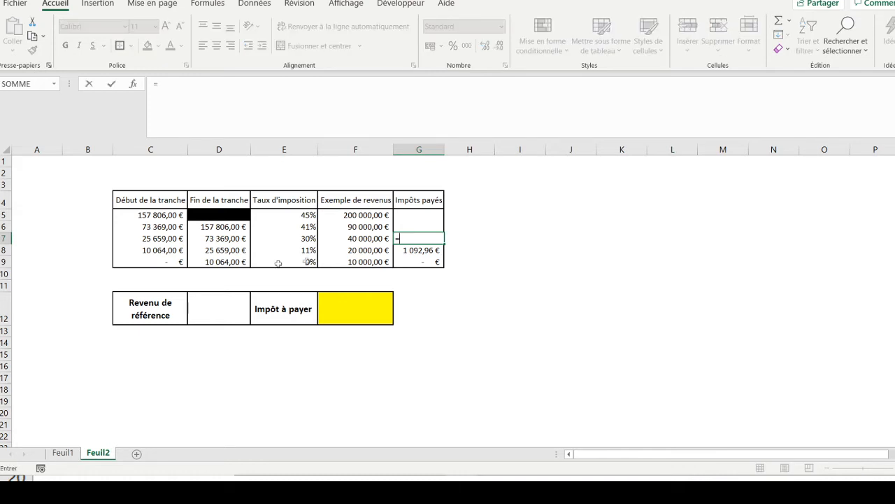
pyautogui.click(212, 261)
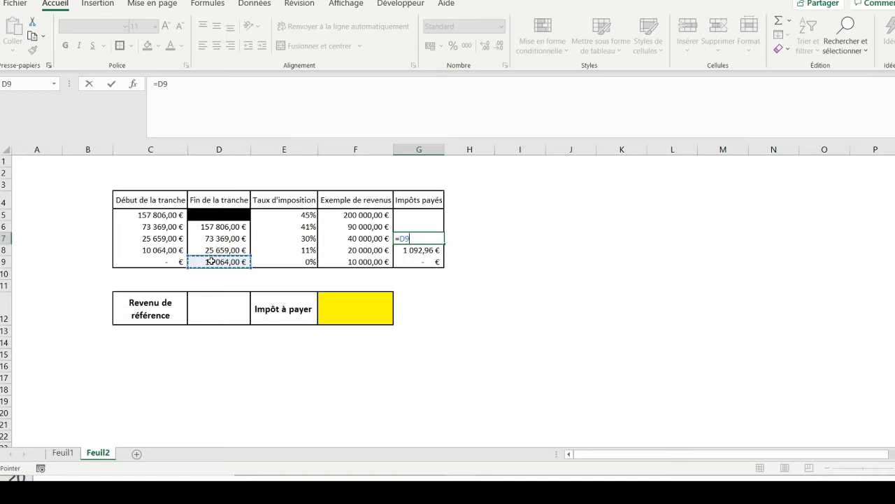
pyautogui.write('*')
pyautogui.click(278, 261)
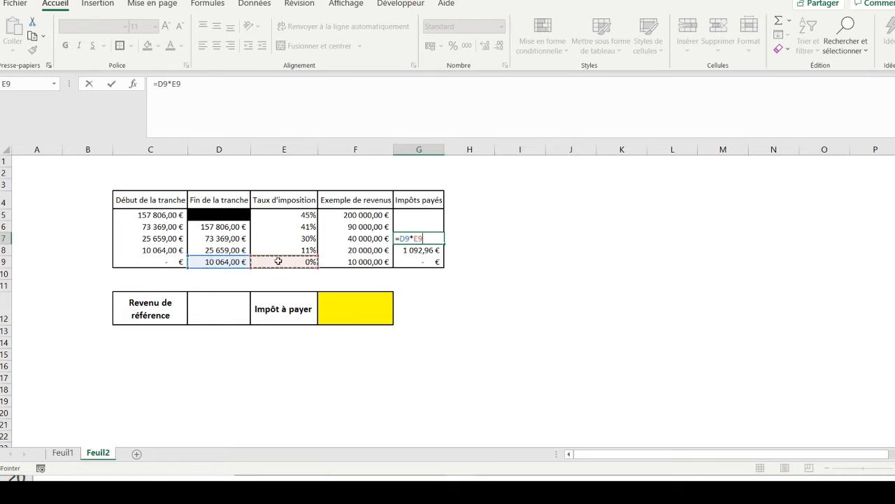
pyautogui.write('+(')
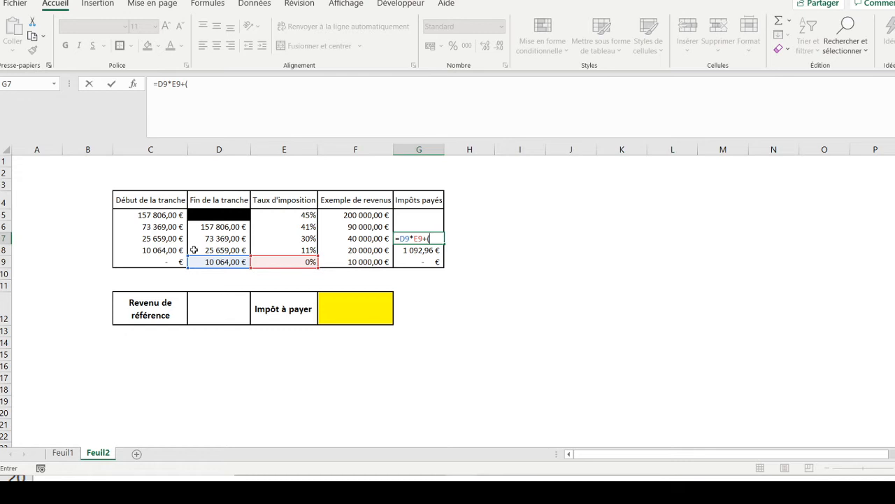
pyautogui.click(194, 249)
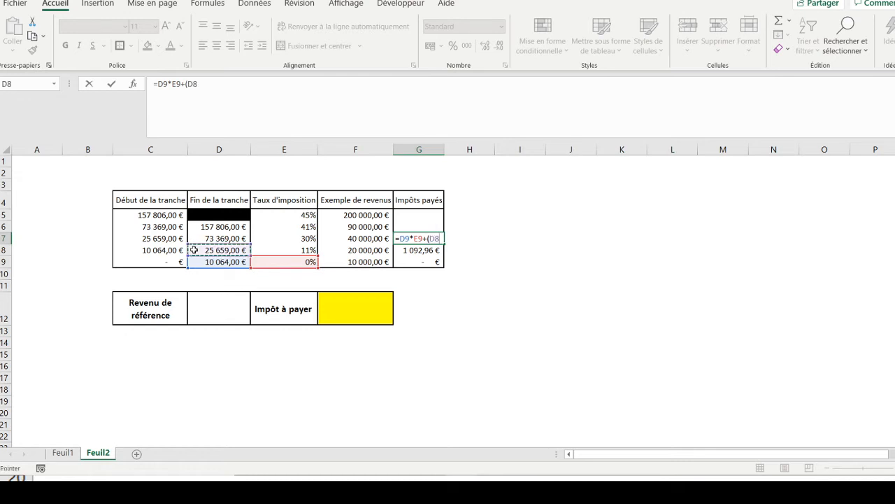
pyautogui.write('-')
pyautogui.click(153, 249)
pyautogui.write(')*')
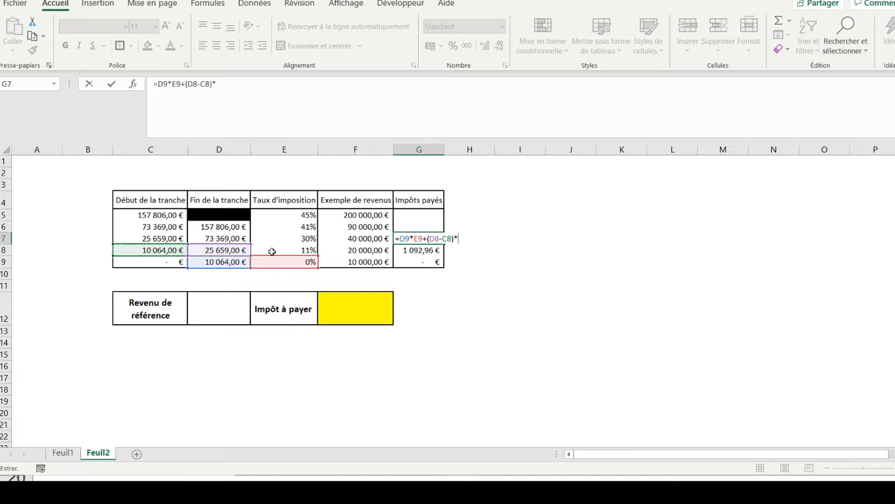
pyautogui.click(273, 250)
# - Complete the G7 formula by adding the 30% bracket portion, +(F7-C7)*E7
pyautogui.write('+')
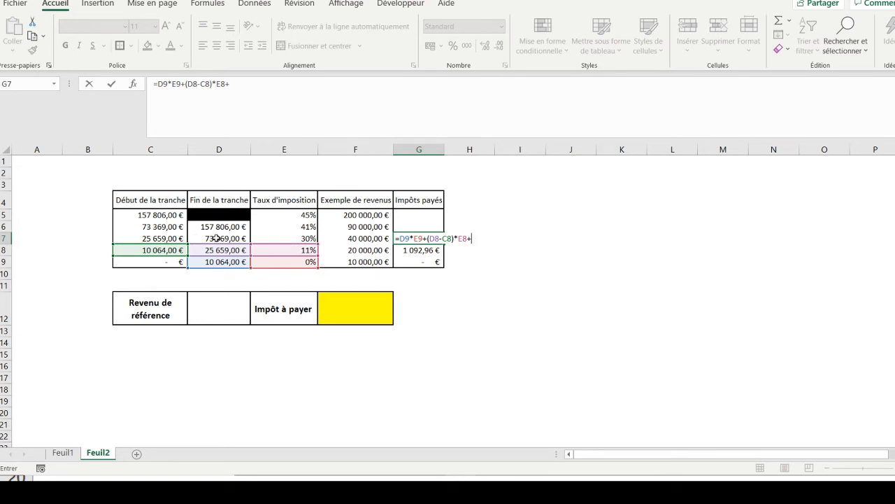
pyautogui.write('(')
pyautogui.click(341, 239)
pyautogui.write('-')
pyautogui.click(160, 239)
pyautogui.write(')*')
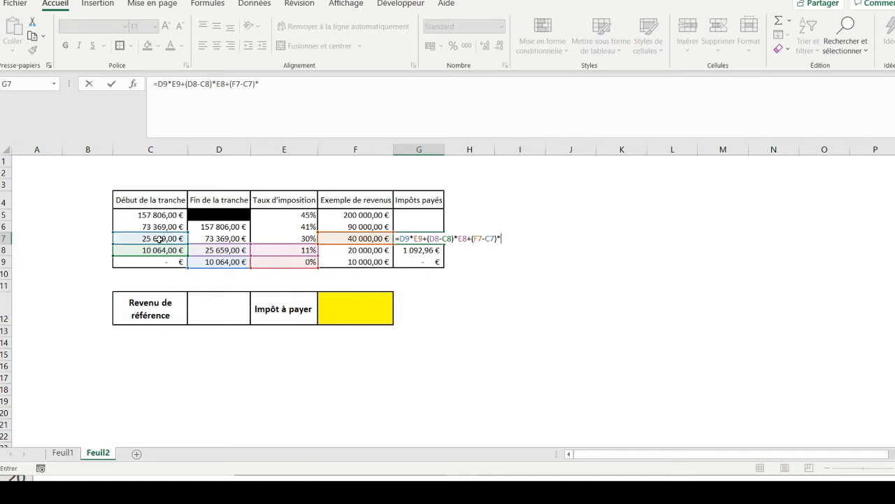
pyautogui.click(279, 238)
pyautogui.press('Return')
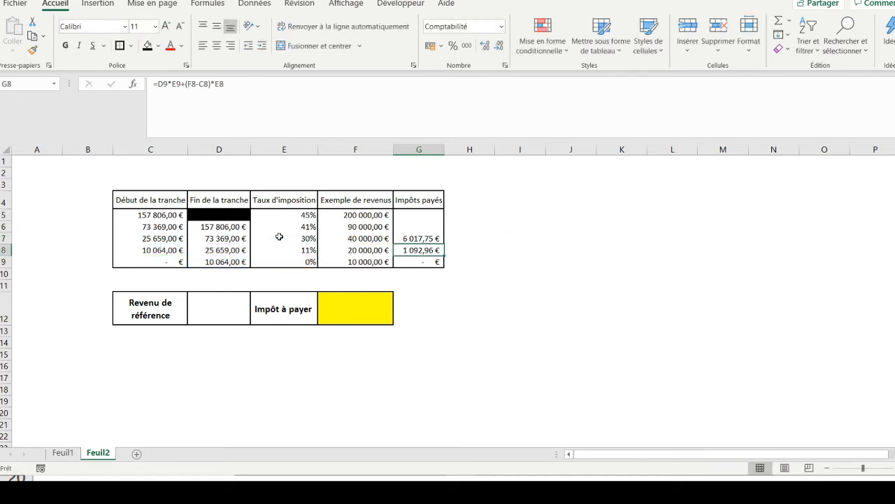
# - Start the tax formula in G6 with the 0% and 11% brackets as =D9*E9+(D8-C8)*E8
pyautogui.press('Up')
pyautogui.press('Up')
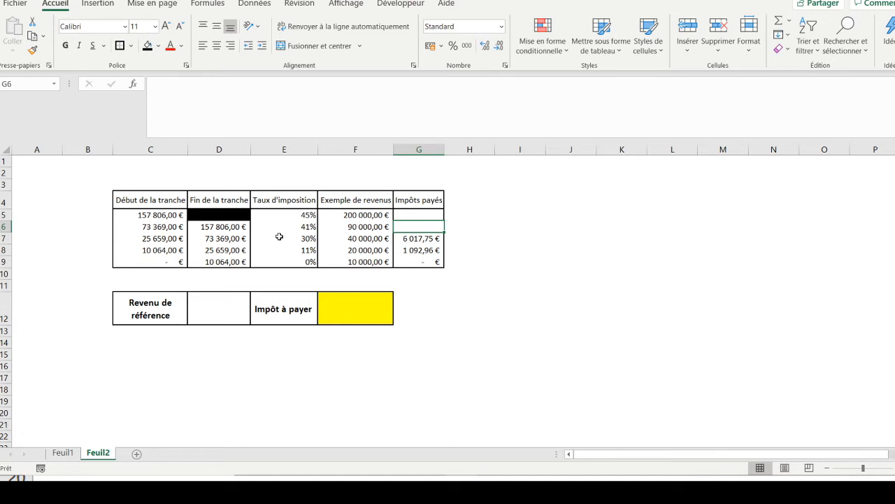
pyautogui.write('=')
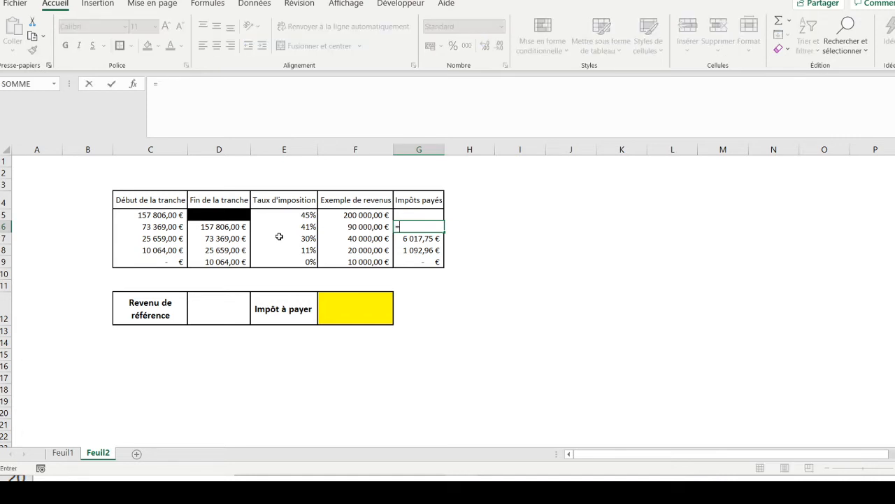
pyautogui.click(217, 261)
pyautogui.write('*')
pyautogui.click(269, 262)
pyautogui.write('+(')
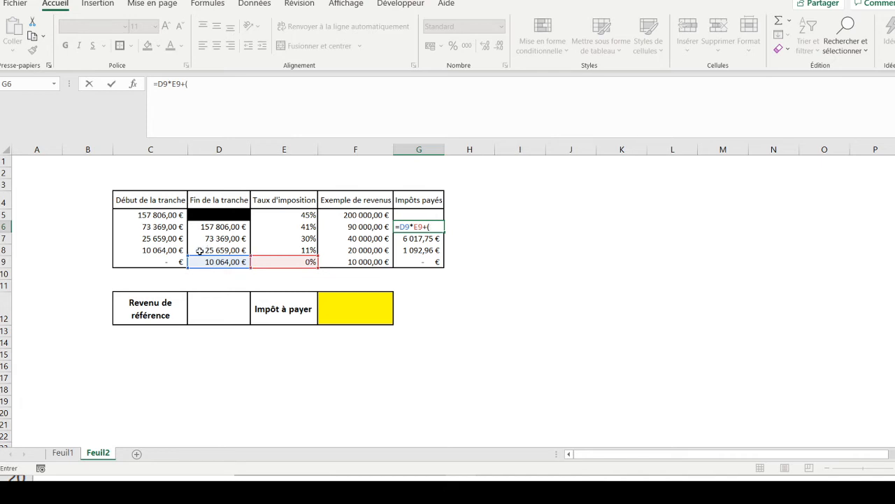
pyautogui.click(201, 250)
pyautogui.write('-')
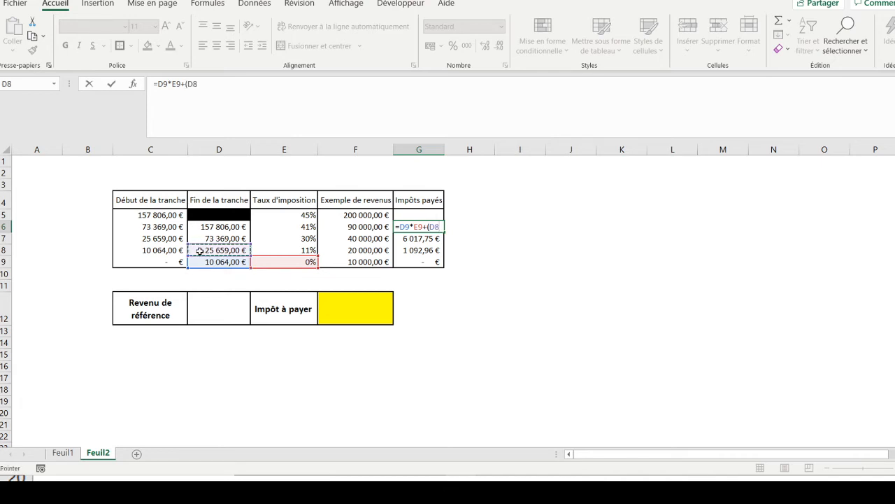
pyautogui.click(154, 250)
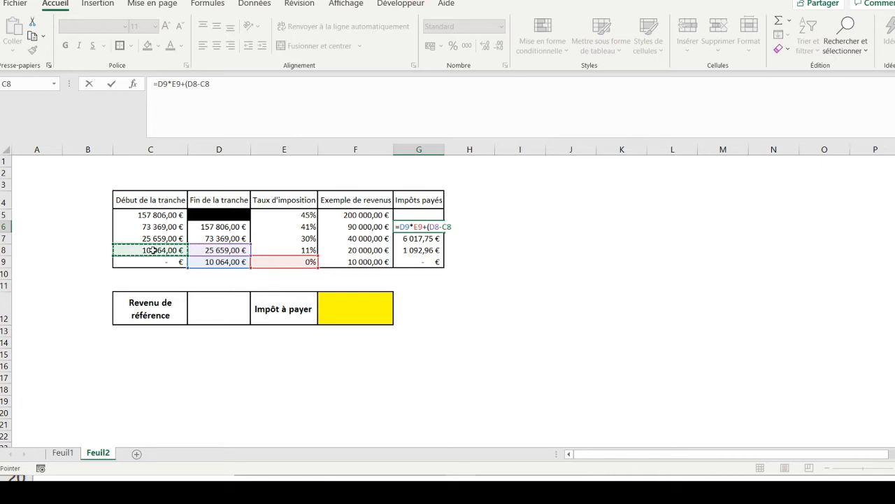
pyautogui.write(')*')
pyautogui.click(263, 249)
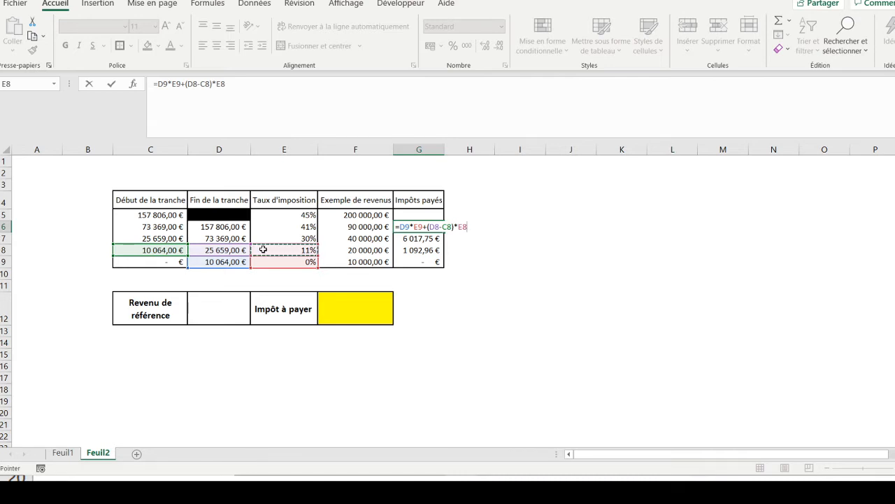
# - Add the full 30% bracket portion, +(D7-C7)*E7, to the tax formula in G6
pyautogui.write('+')
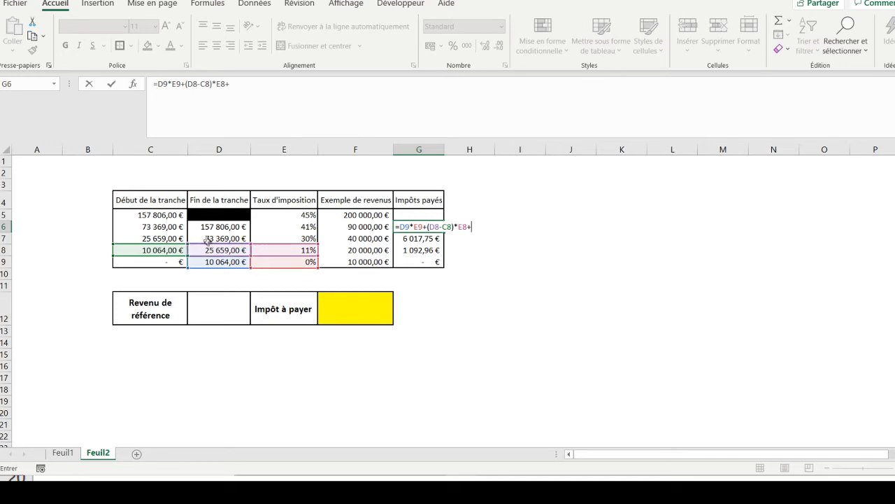
pyautogui.click(193, 238)
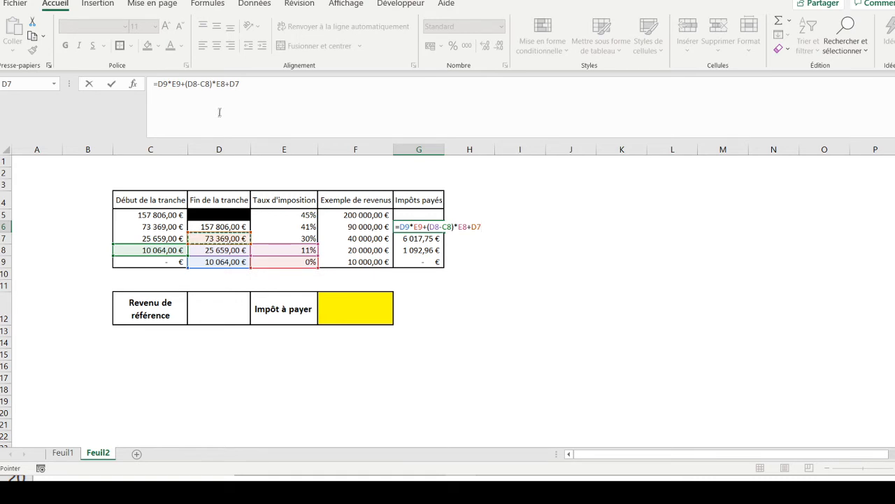
pyautogui.click(230, 84)
pyautogui.write('(D8-')
pyautogui.click(150, 237)
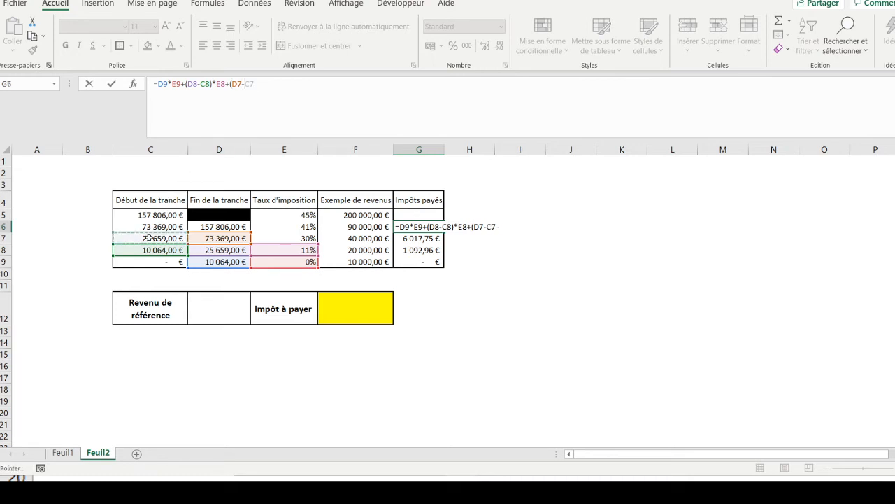
pyautogui.write(')')
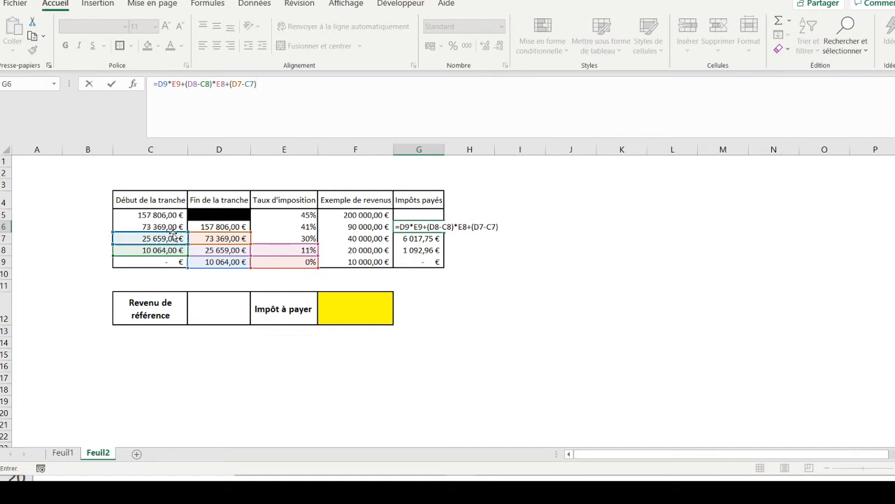
pyautogui.write('*')
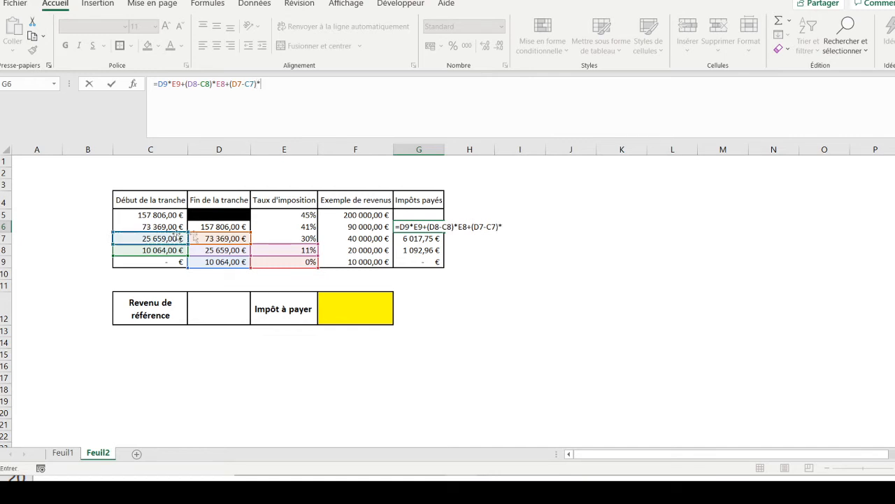
pyautogui.click(270, 242)
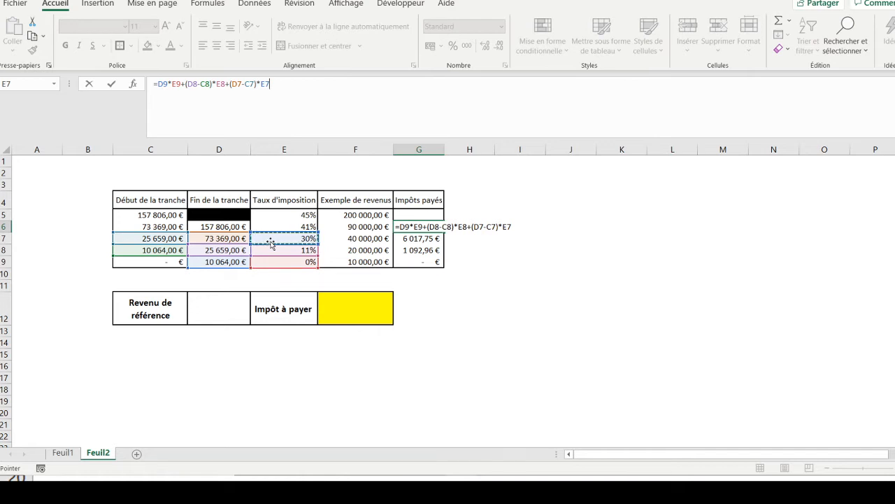
# - Complete the G6 formula by adding the 41% bracket portion, +(F6-C6)*E6
pyautogui.write('+')
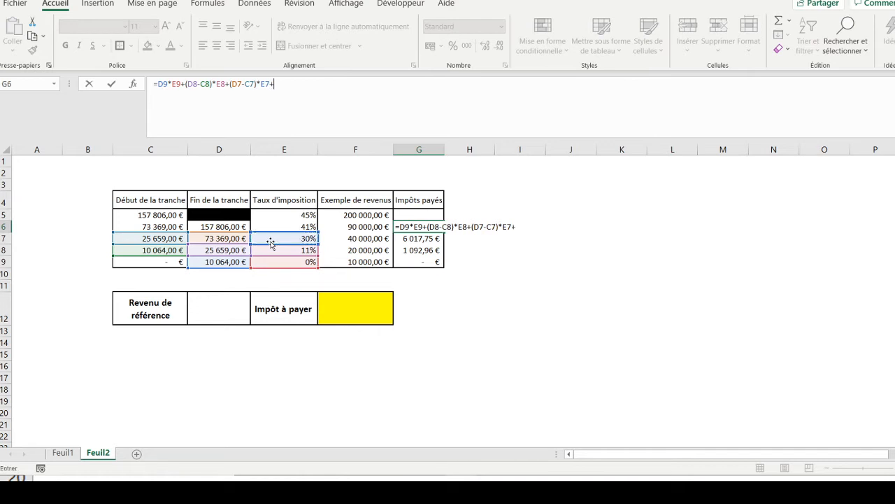
pyautogui.click(339, 227)
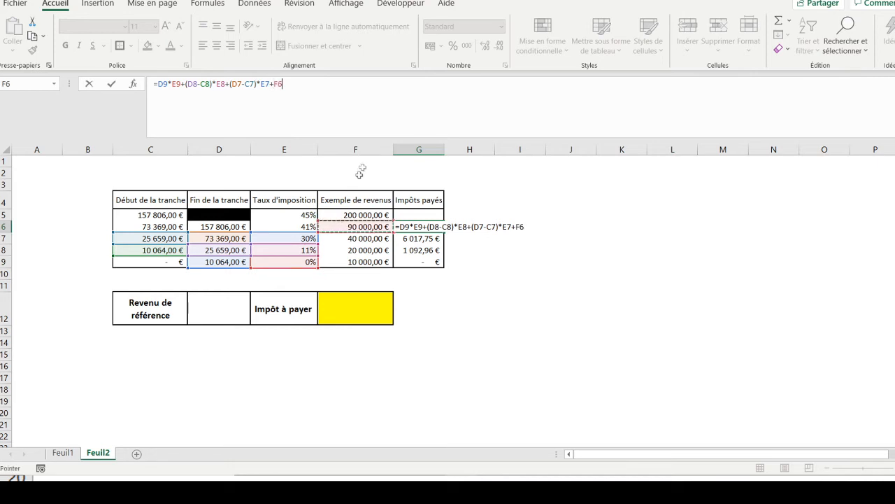
pyautogui.click(273, 83)
pyautogui.write('(')
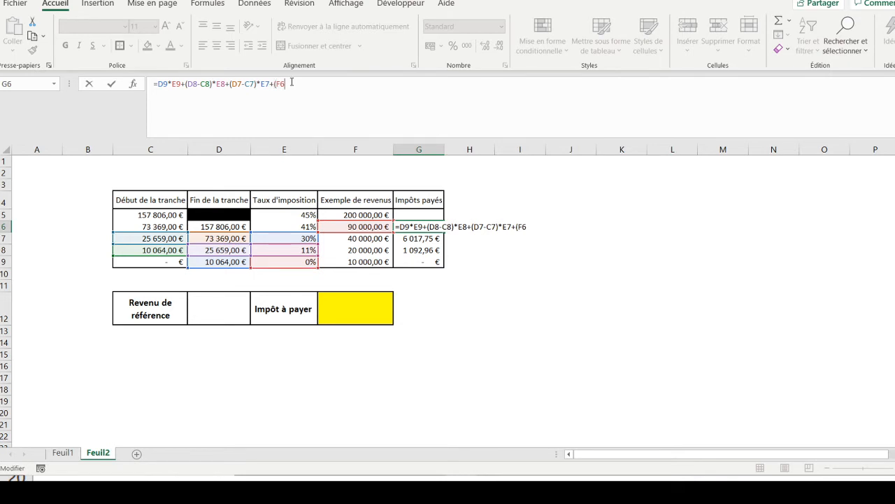
pyautogui.click(138, 227)
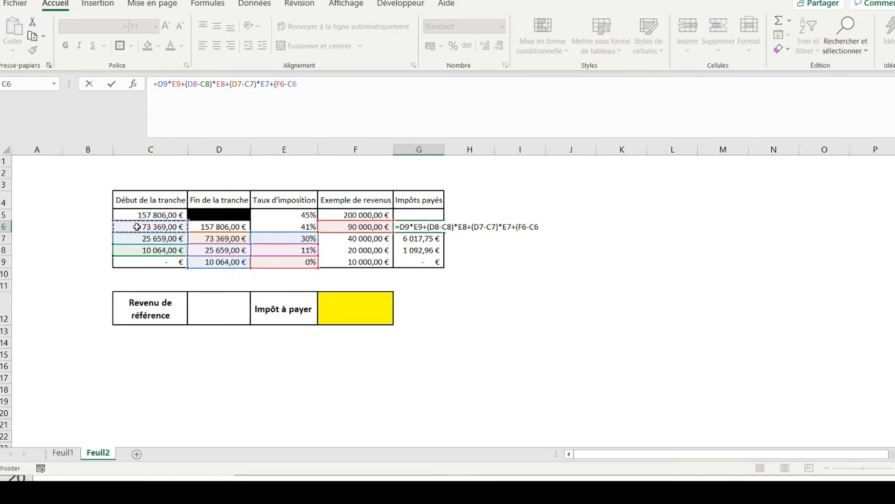
pyautogui.write(')*')
pyautogui.click(269, 225)
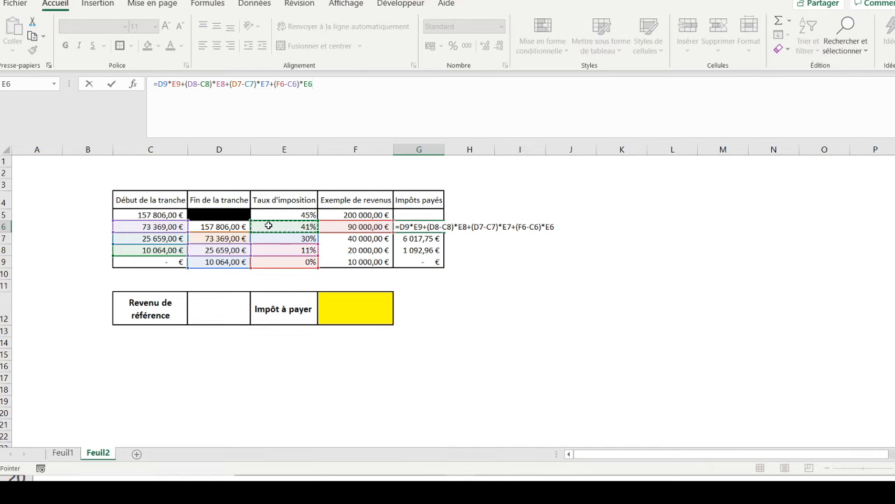
pyautogui.press('Return')
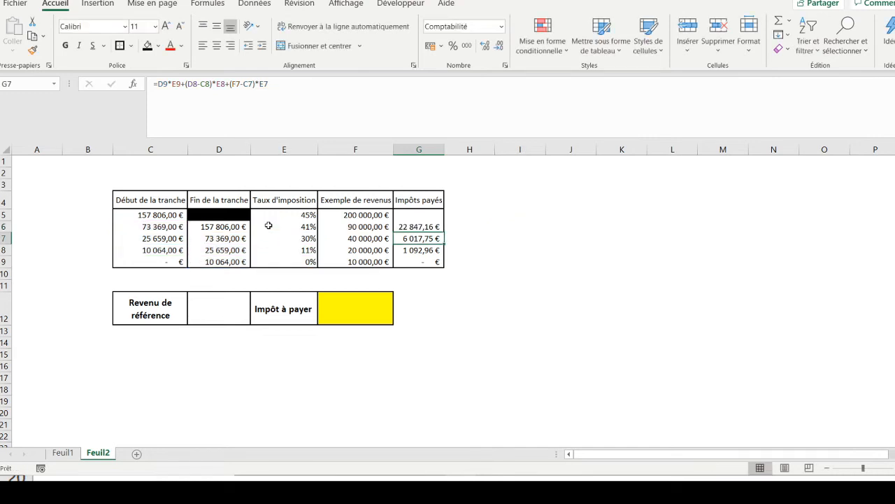
# - Start the tax formula in G5 with the 0% bracket portion, =D9*E9
pyautogui.press('Up')
pyautogui.press('Up')
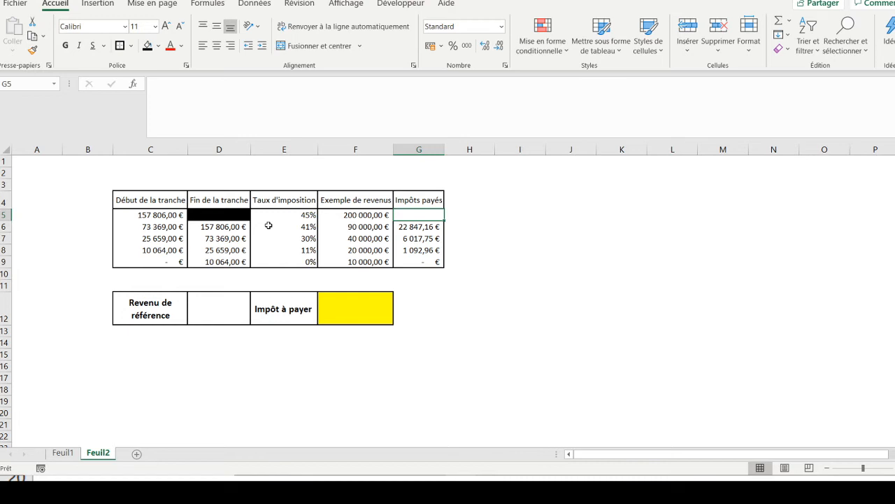
pyautogui.write('=')
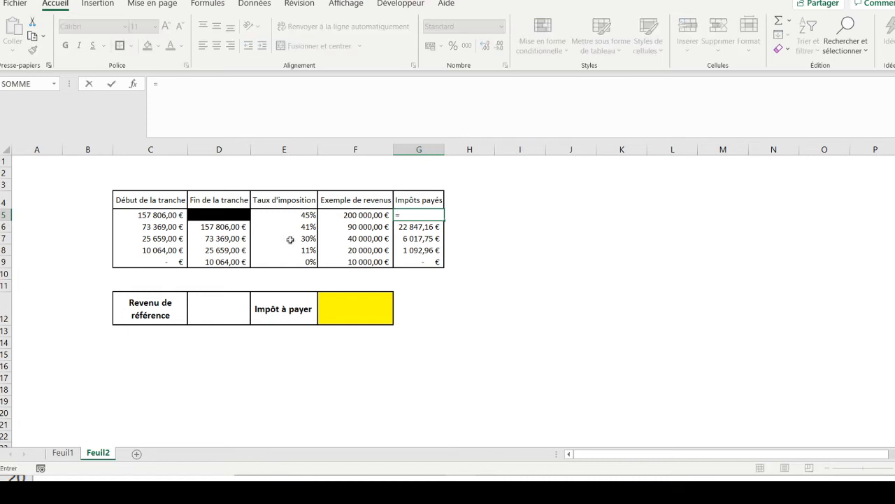
pyautogui.click(219, 262)
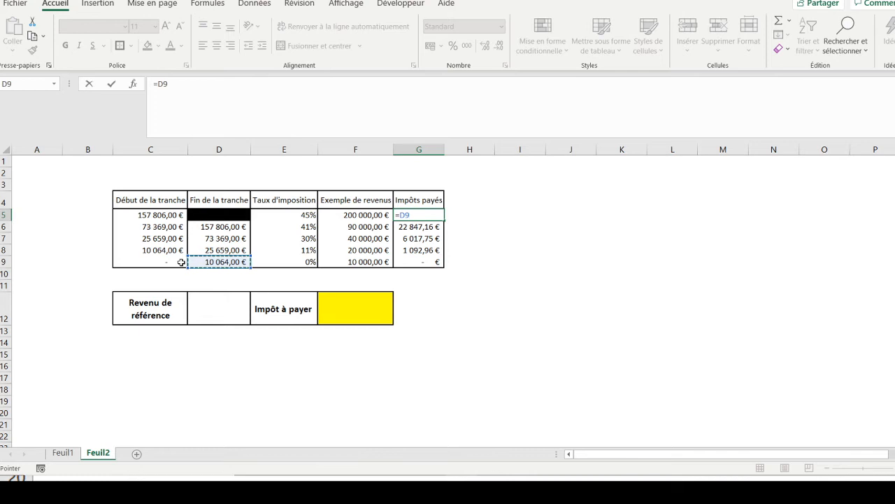
pyautogui.write('*')
pyautogui.click(278, 262)
# - Add the full 11% bracket portion, +(D8-C8)*E8, to the formula in G5
pyautogui.write('+')
pyautogui.click(214, 251)
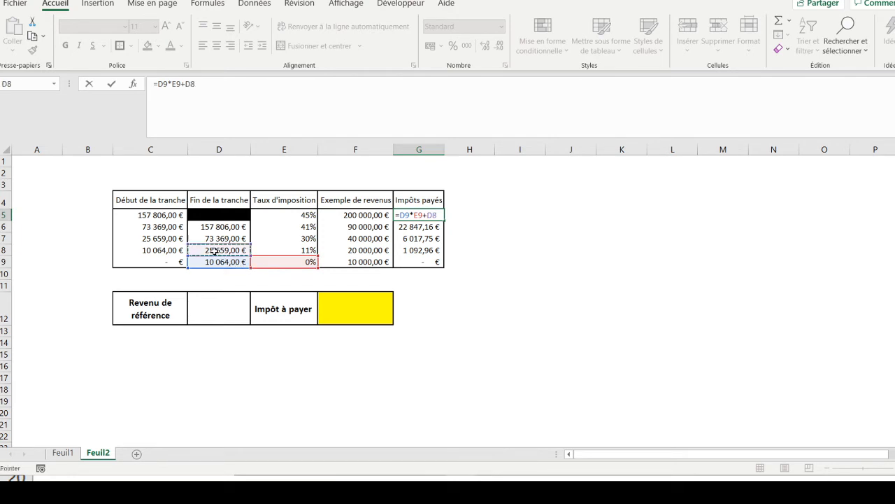
pyautogui.click(187, 83)
pyautogui.write('(D8')
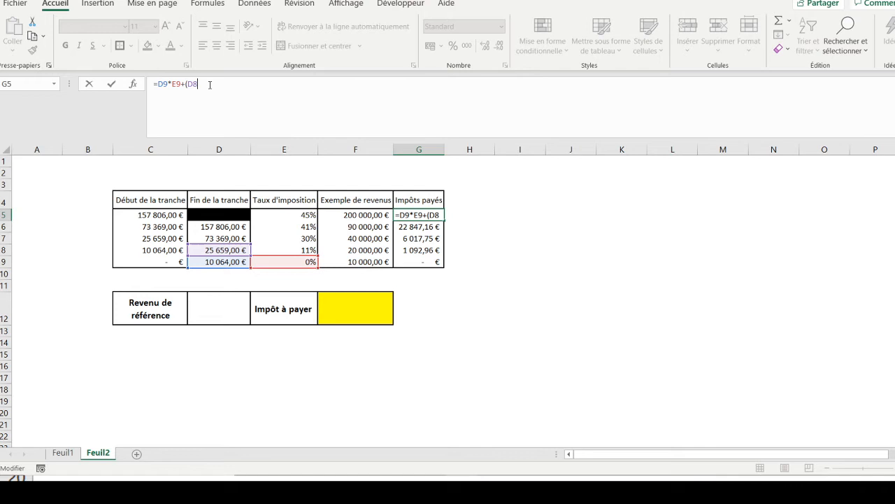
pyautogui.write('-')
pyautogui.click(160, 250)
pyautogui.write(')*')
pyautogui.click(284, 249)
# - Extend the G5 formula with the full 30% bracket portion, +(D7-C7)*E7
pyautogui.write('+')
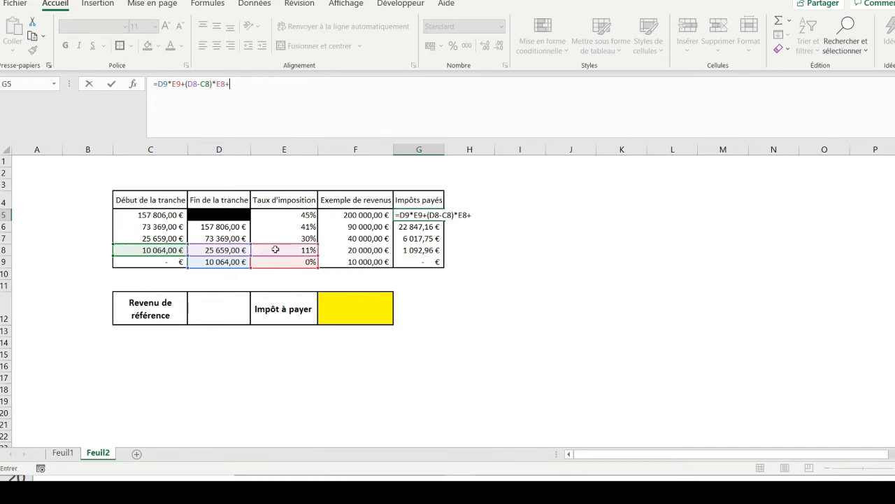
pyautogui.click(199, 239)
pyautogui.click(229, 84)
pyautogui.write('(')
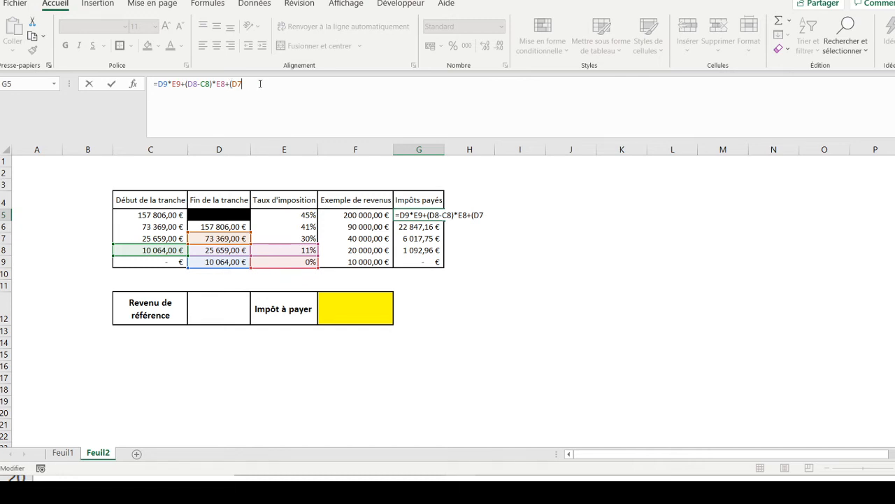
pyautogui.click(145, 238)
pyautogui.write(')*')
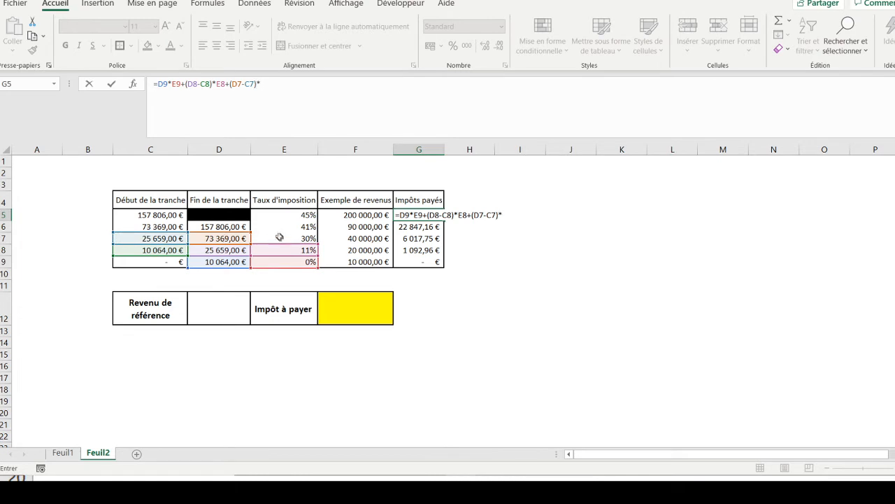
pyautogui.click(280, 238)
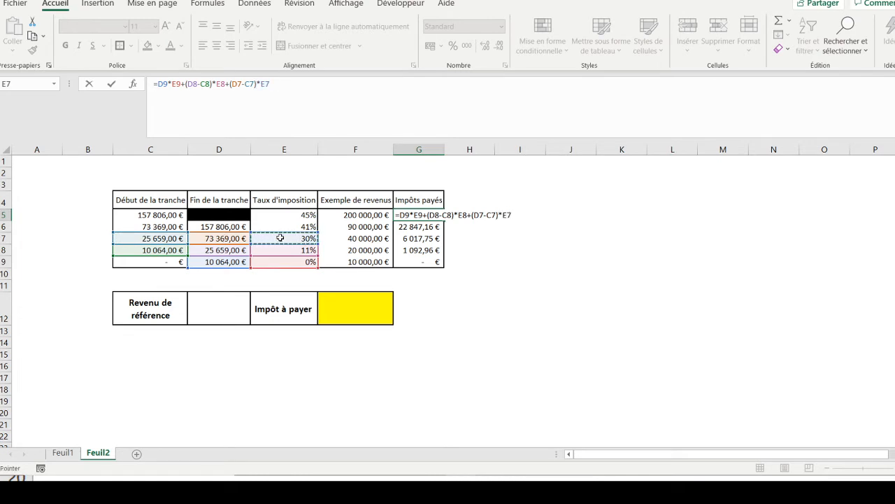
# - Extend the G5 formula with the full 41% bracket portion, +(D6-C6)*E6
pyautogui.write('+(')
pyautogui.click(206, 226)
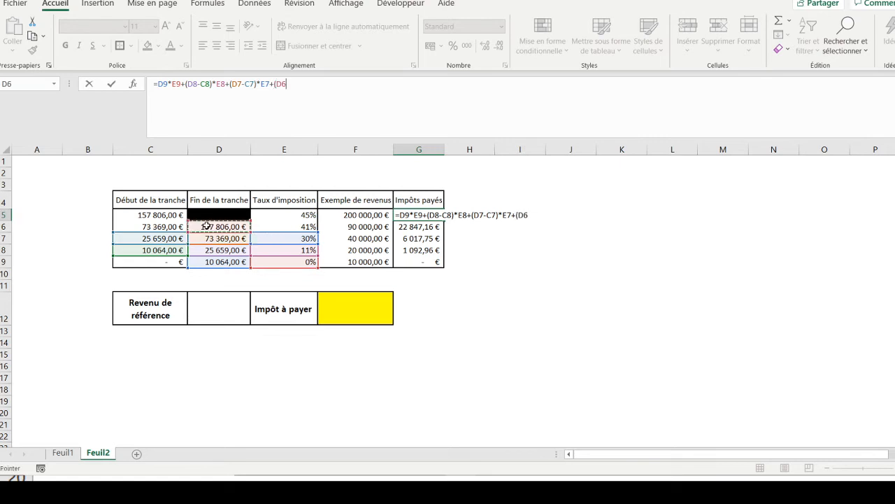
pyautogui.write('-')
pyautogui.click(146, 226)
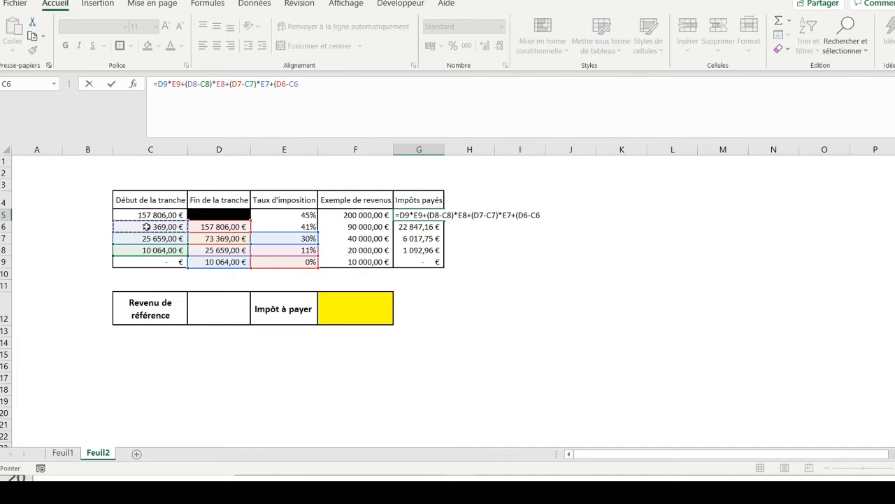
pyautogui.write(')*')
pyautogui.click(272, 227)
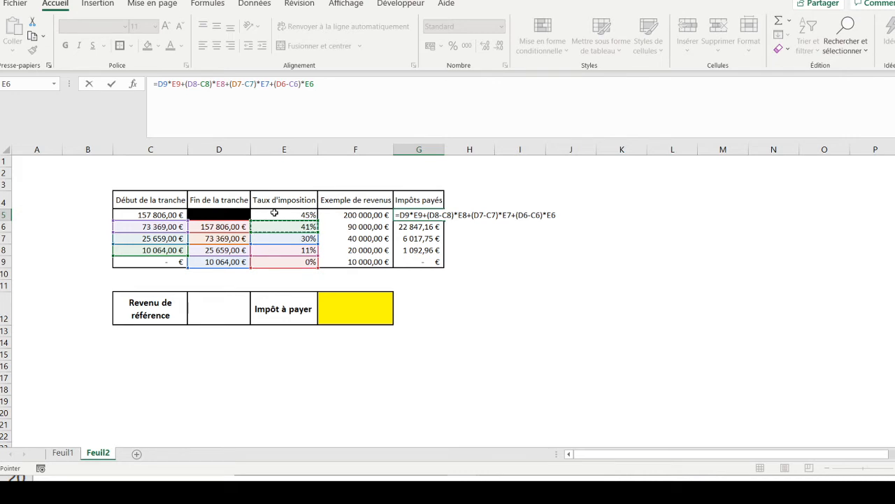
# - Complete the G5 formula by adding the 45% bracket portion, +(F5-C5)*E5
pyautogui.write('+(')
pyautogui.click(347, 215)
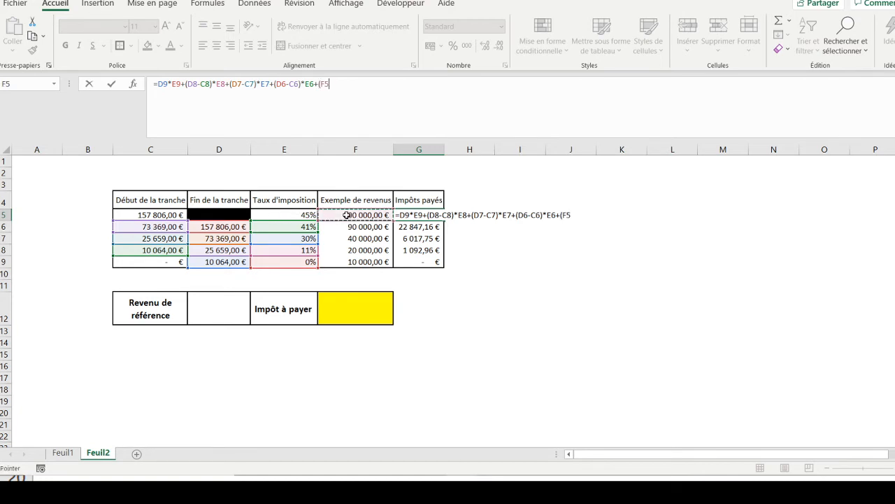
pyautogui.write('-')
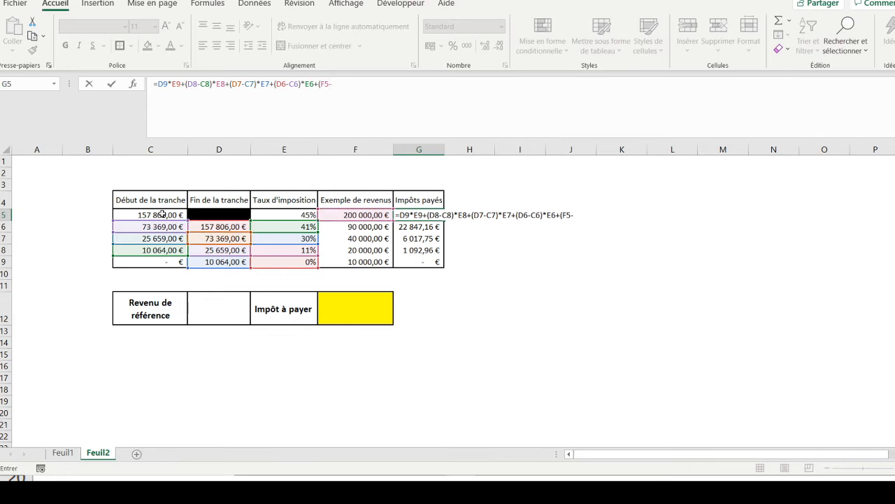
pyautogui.click(137, 216)
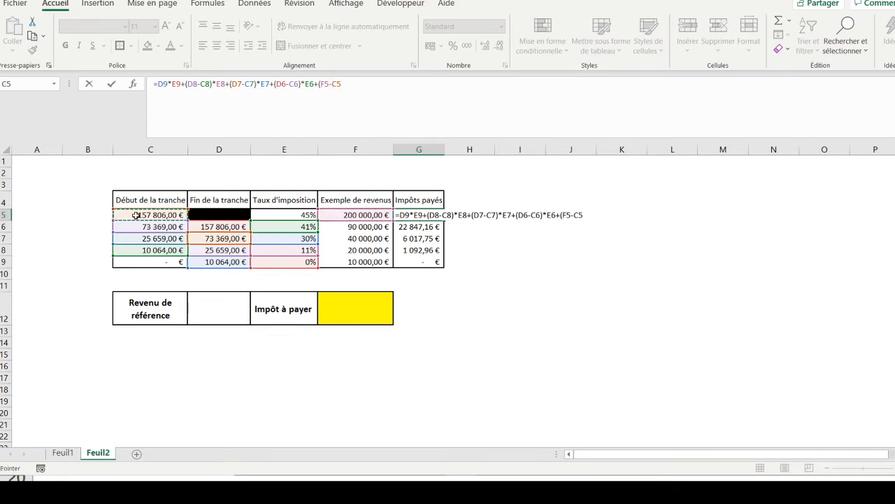
pyautogui.write(')*')
pyautogui.click(287, 216)
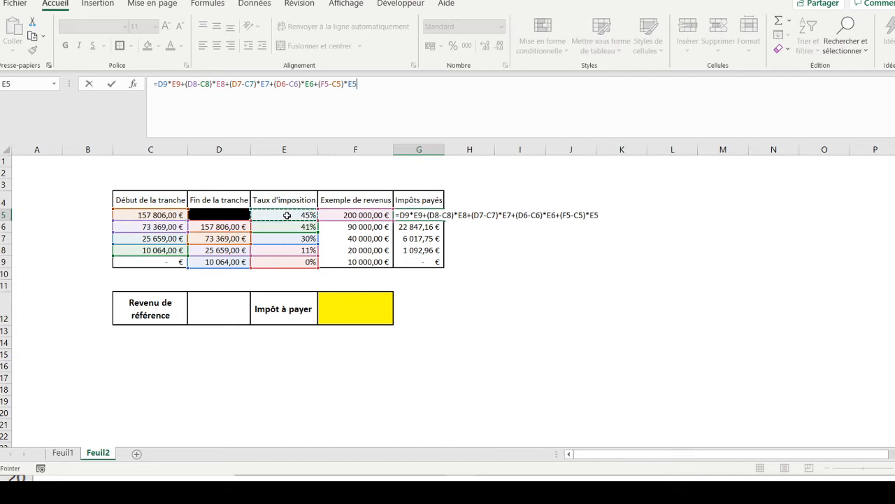
pyautogui.press('Return')
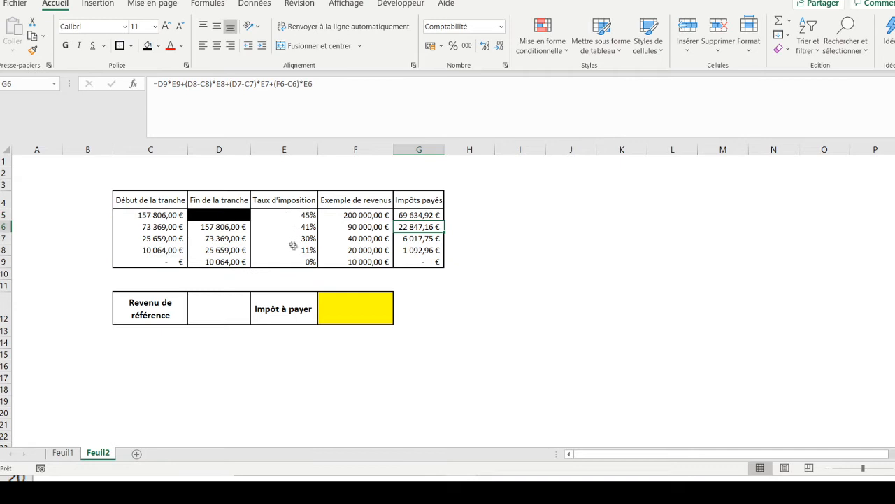
pyautogui.click(120, 163)
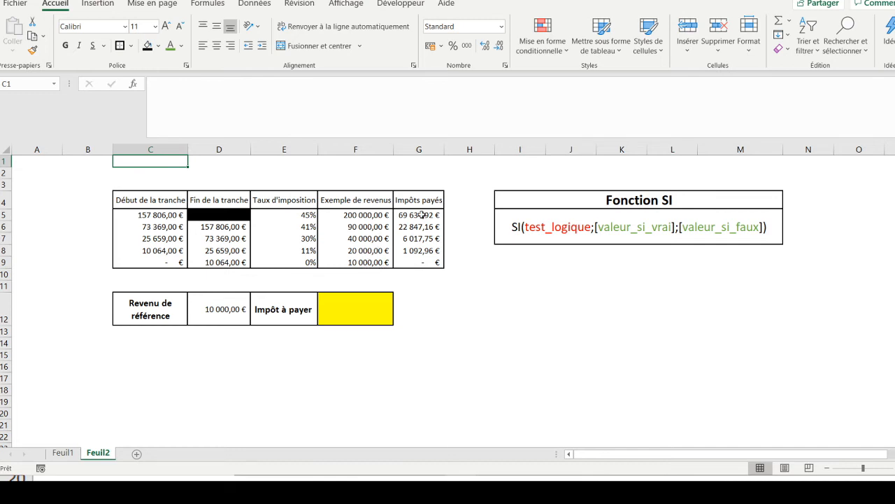
# - Start an SI formula in F12 with the reference income in D12 compared to the first bracket's end as its test, revenu<tranche1
pyautogui.click(337, 305)
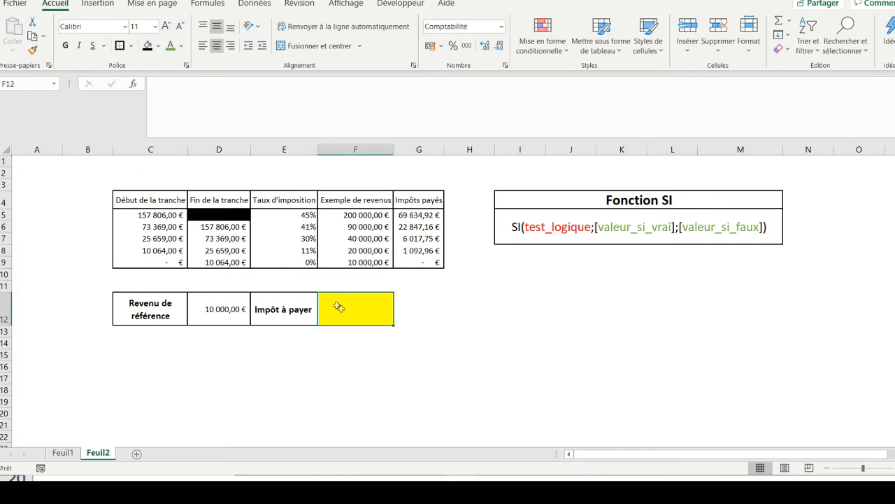
pyautogui.click(215, 309)
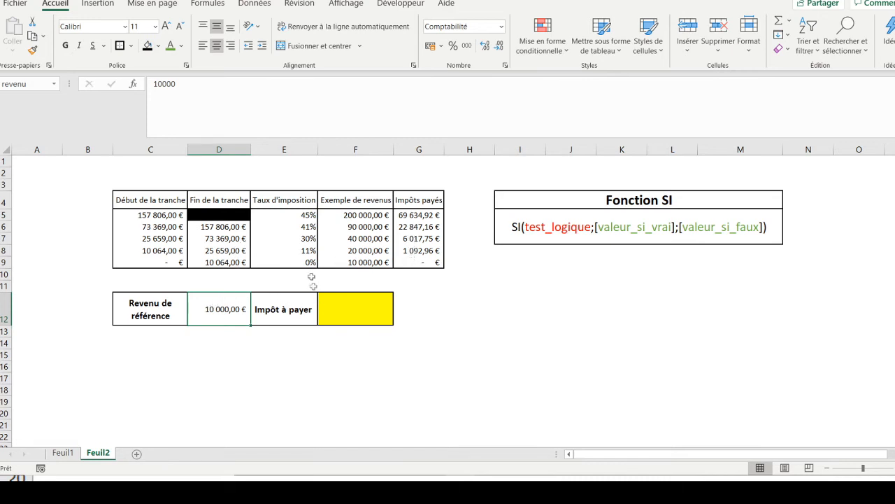
pyautogui.click(340, 310)
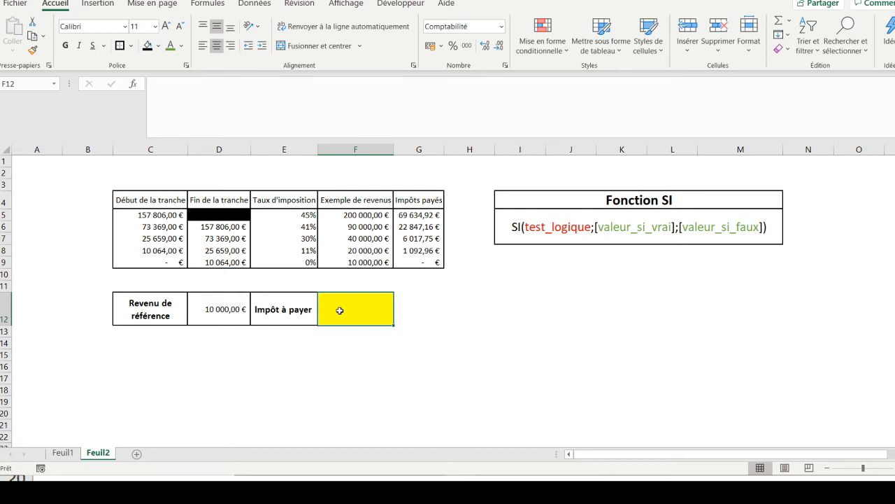
pyautogui.write('=si')
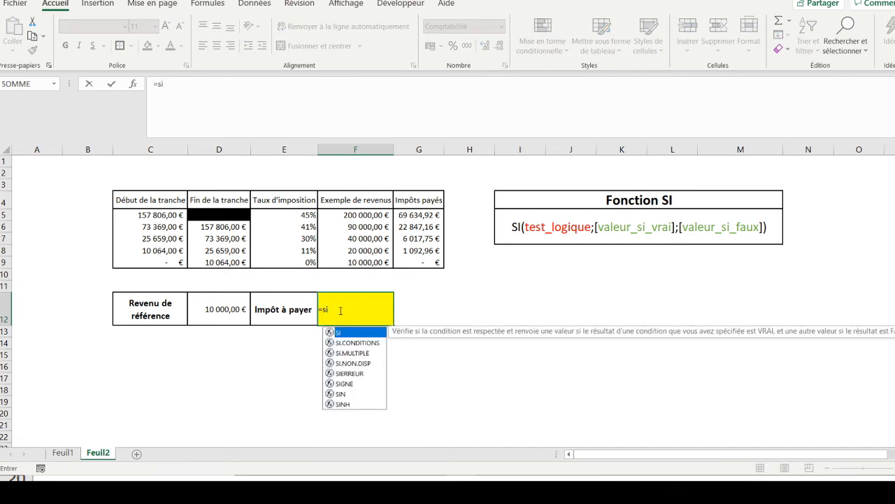
pyautogui.write('(')
pyautogui.click(210, 305)
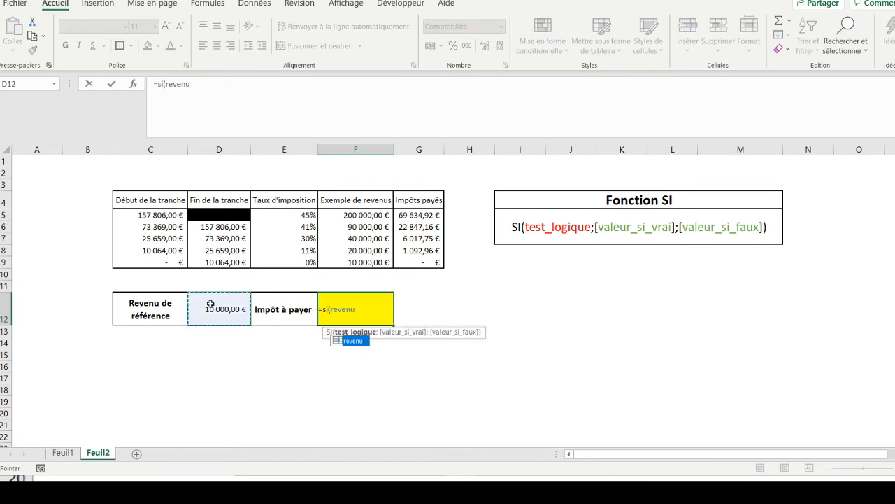
pyautogui.write('<tranche1')
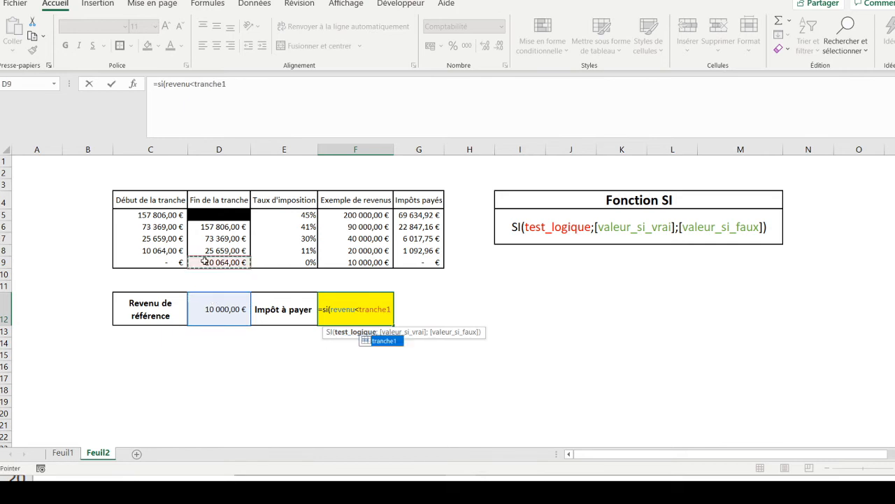
pyautogui.click(202, 258)
pyautogui.write(';')
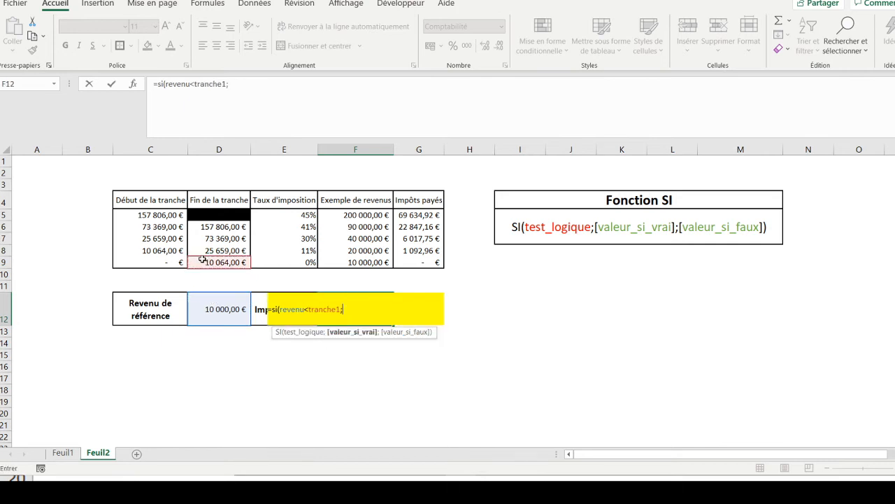
# - Give the F12 formula the true value revenu*taux1, leave its false value empty, and enter it
pyautogui.click(215, 305)
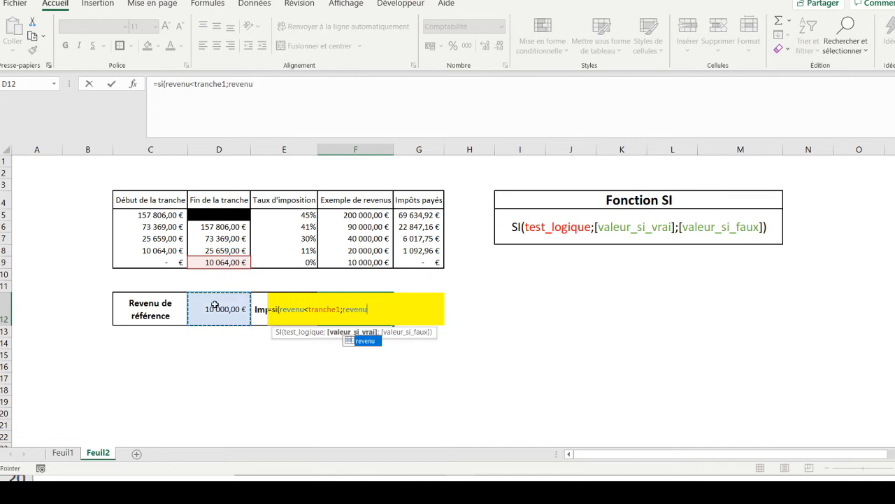
pyautogui.write('*')
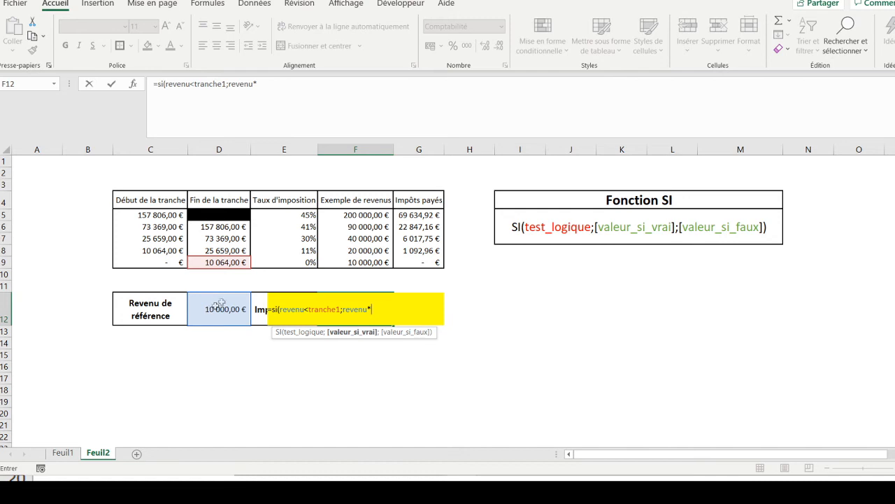
pyautogui.click(275, 263)
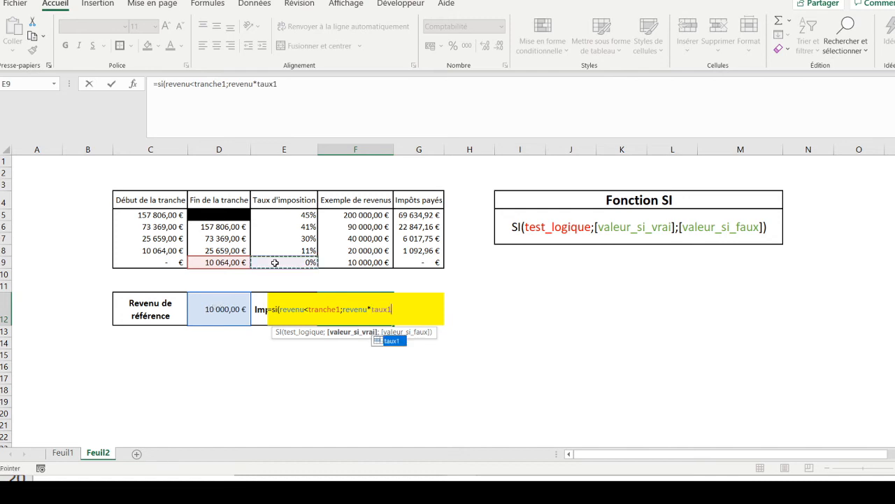
pyautogui.write(';)')
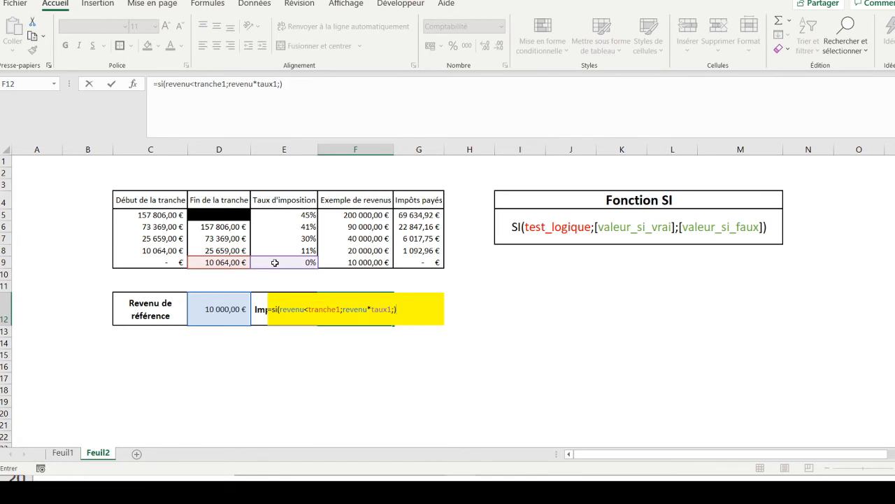
pyautogui.press('Return')
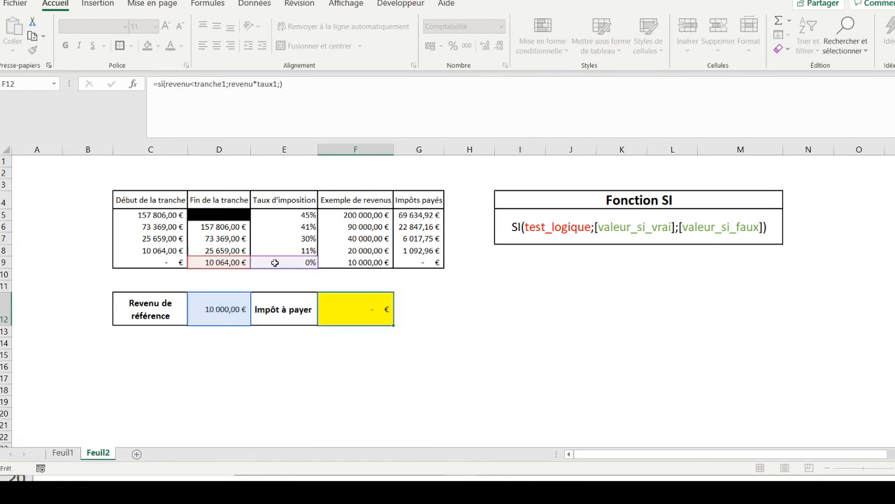
pyautogui.click(342, 307)
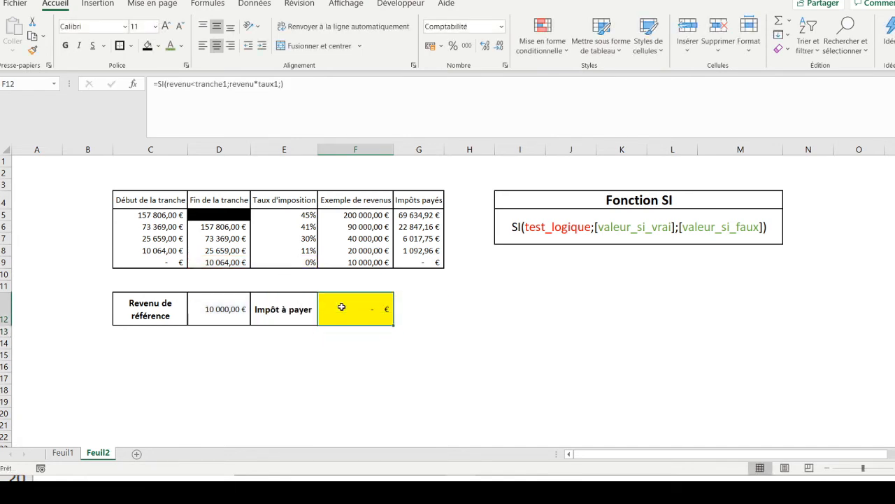
# - Set the reference income in D12 to 20 000 €
pyautogui.click(194, 310)
pyautogui.write('20 000')
pyautogui.press('Return')
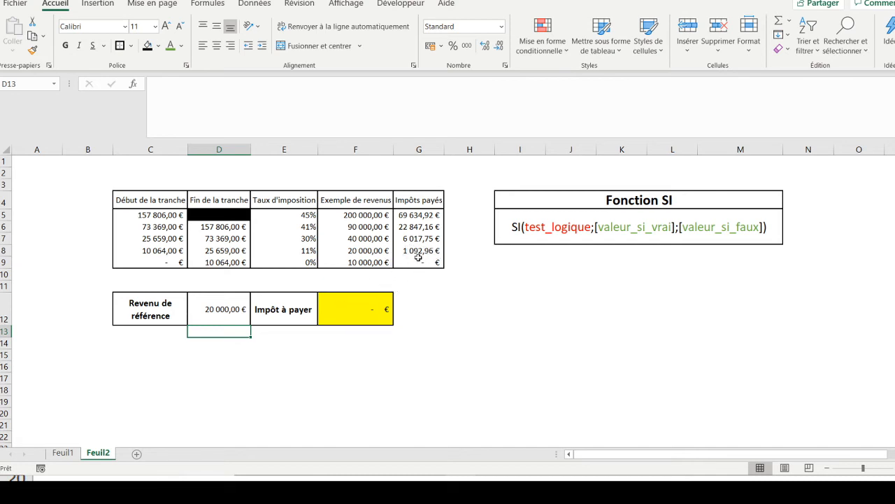
# - Nest a second SI as the false value of the F12 formula, with the test revenu<tranche2
pyautogui.click(347, 306)
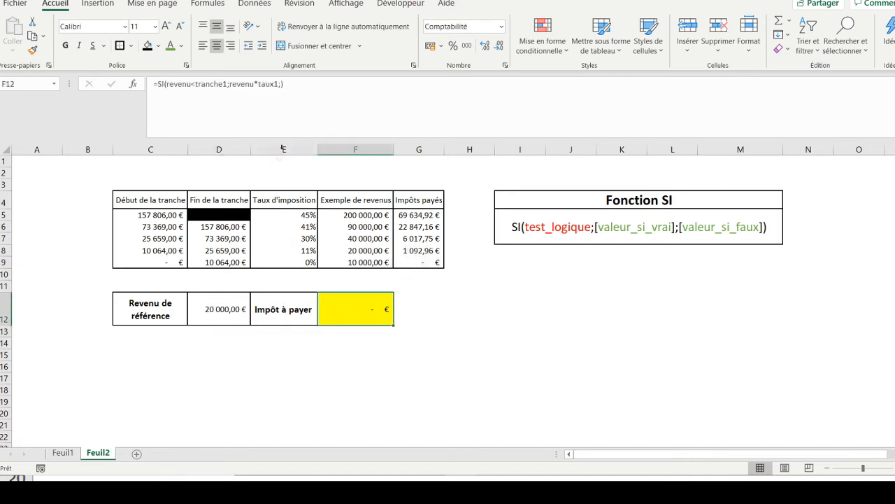
pyautogui.click(282, 90)
pyautogui.write('si')
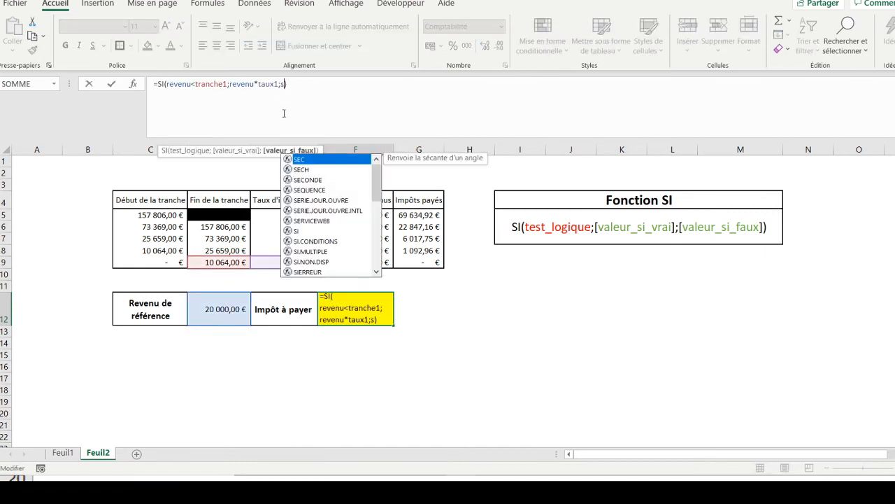
pyautogui.write('(')
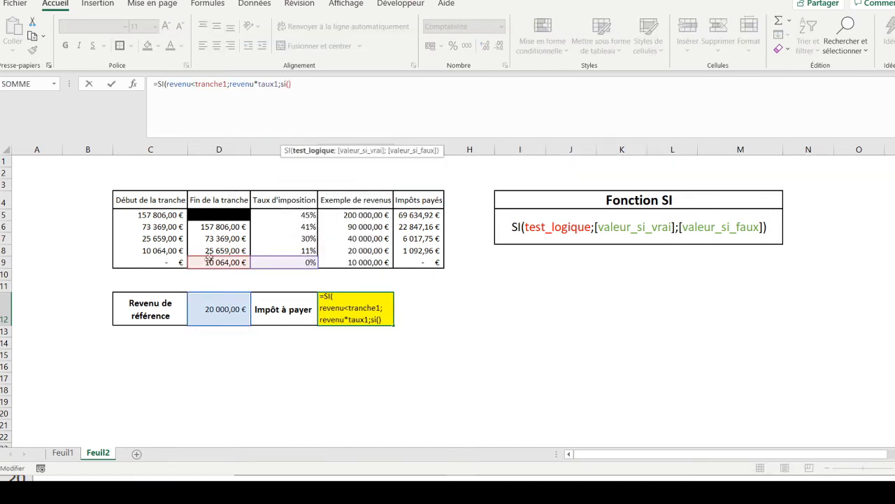
pyautogui.click(207, 308)
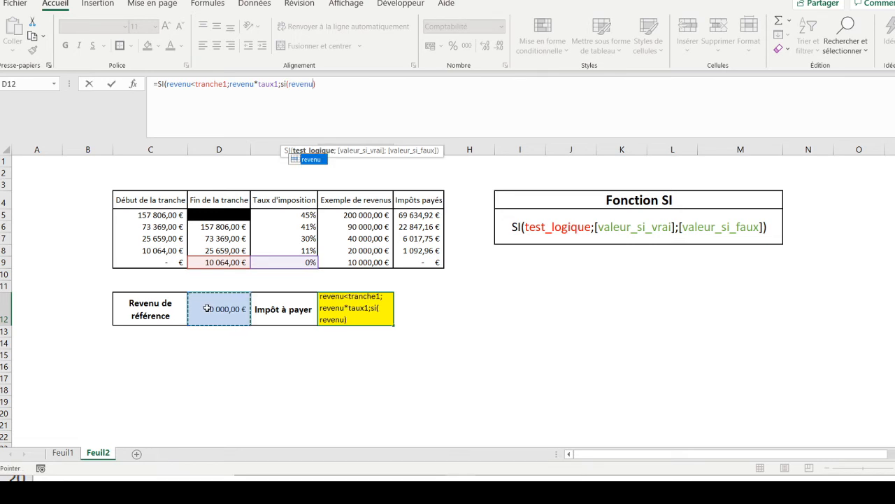
pyautogui.write('<')
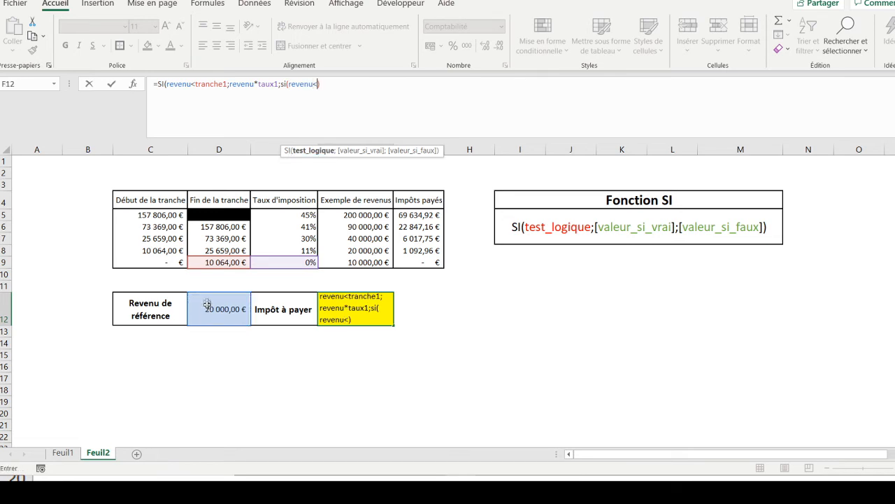
pyautogui.click(200, 250)
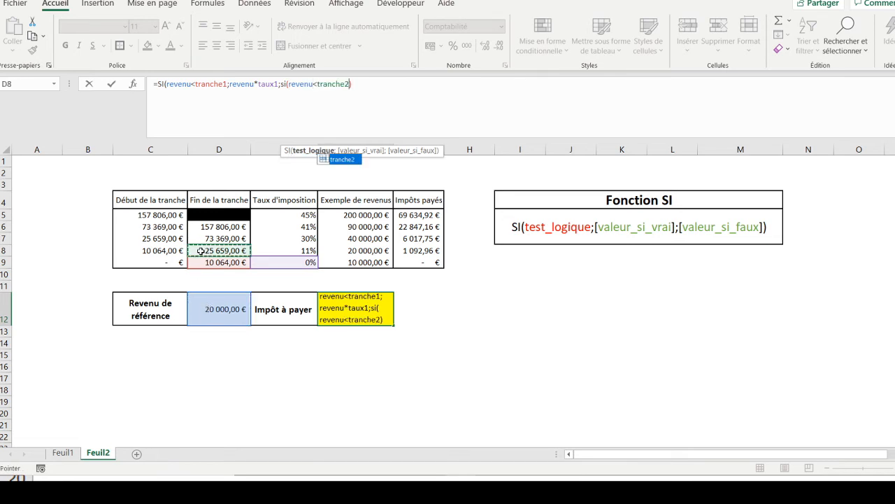
pyautogui.write(';')
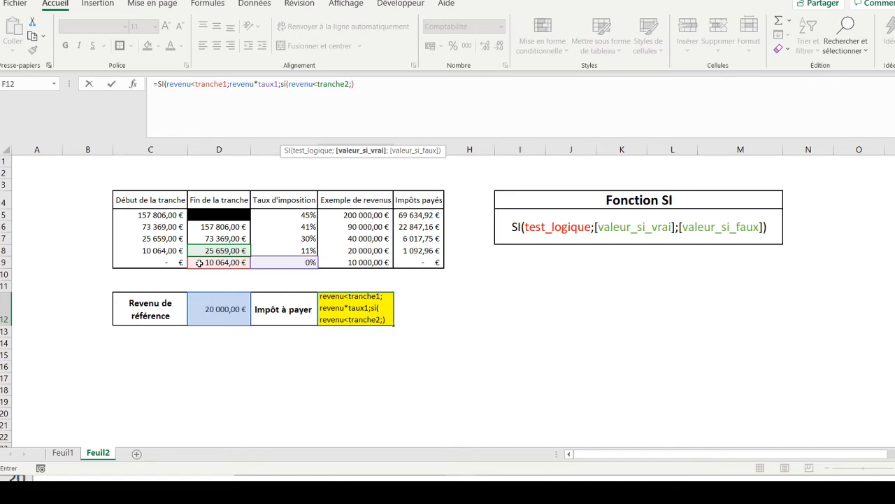
# - Start the nested SI's true value with the full first bracket portion, tranche1*taux1
pyautogui.click(199, 263)
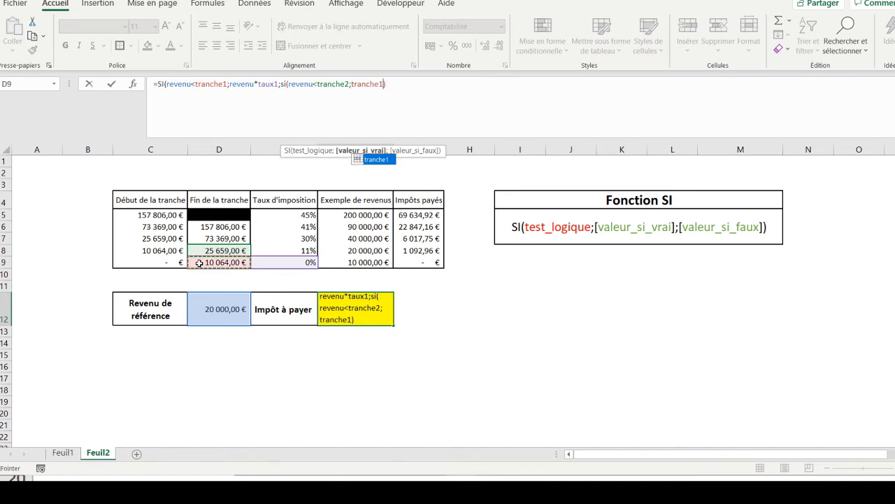
pyautogui.write('*')
pyautogui.click(276, 263)
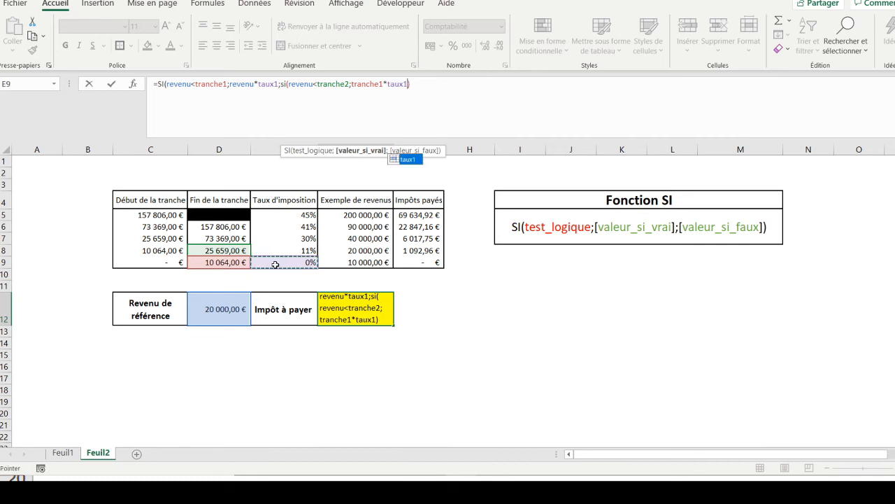
# - Add the second bracket portion, +(revenu-tranche1)*taux2, to the nested SI's true value, then close and enter the F12 formula
pyautogui.write('+(')
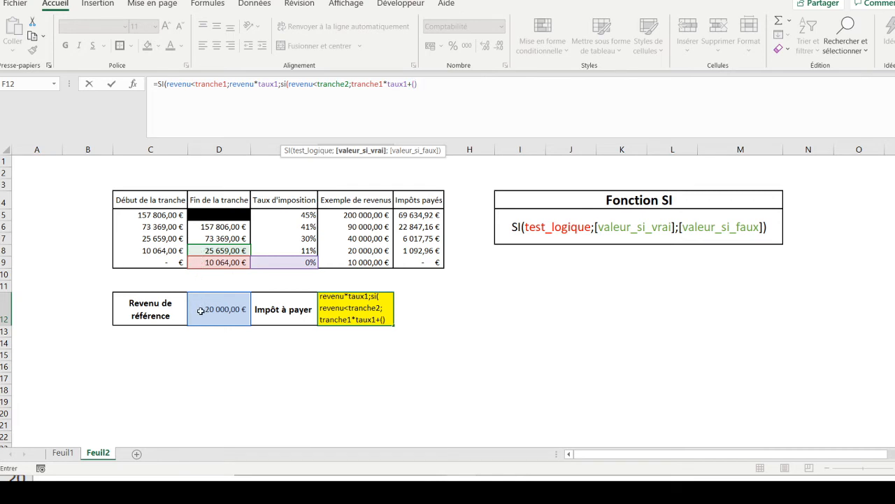
pyautogui.click(200, 310)
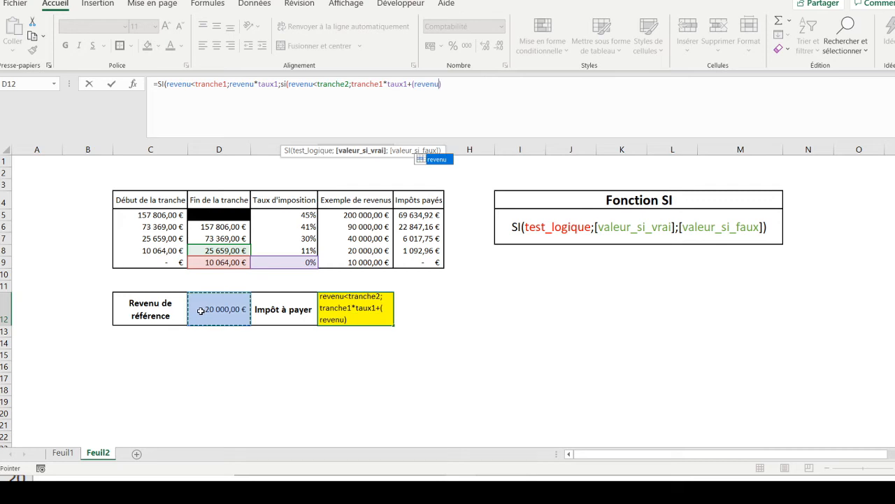
pyautogui.write('-')
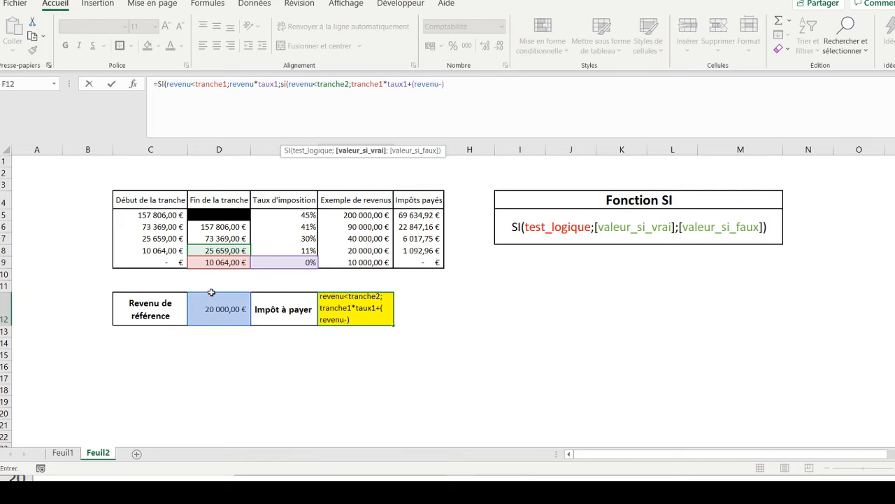
pyautogui.click(203, 263)
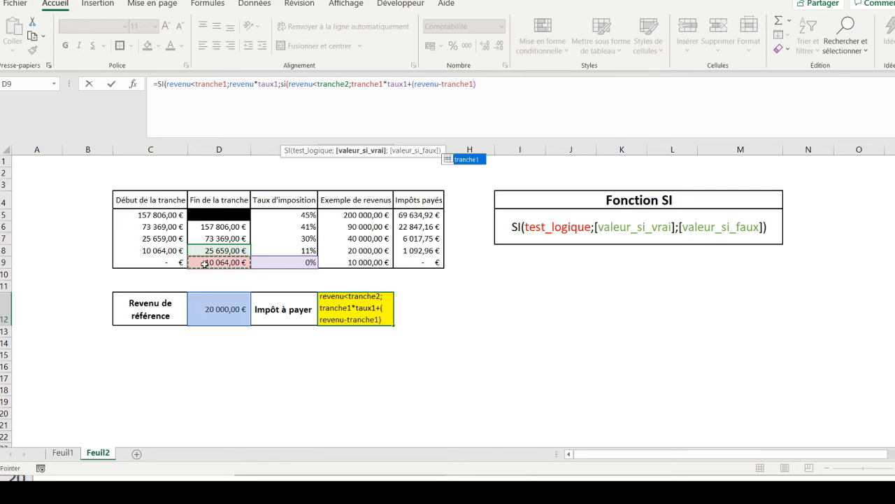
pyautogui.write(')')
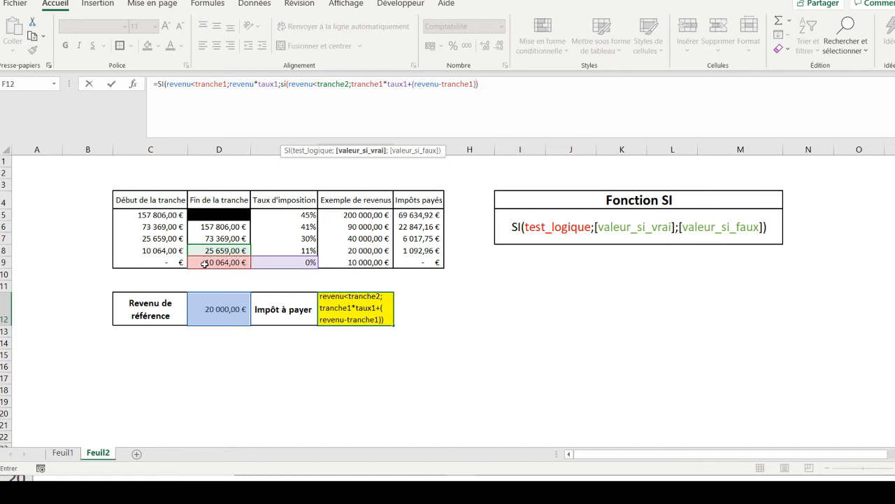
pyautogui.write('*')
pyautogui.click(274, 250)
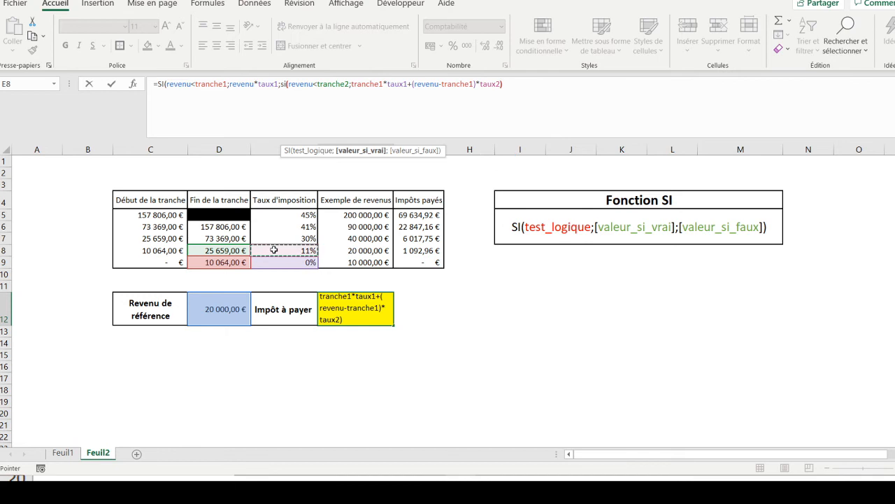
pyautogui.write(')')
pyautogui.press('Return')
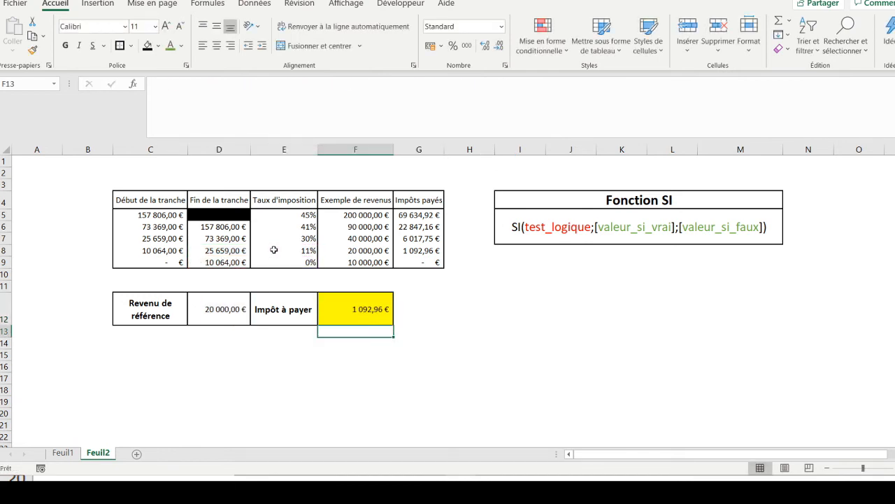
pyautogui.click(343, 318)
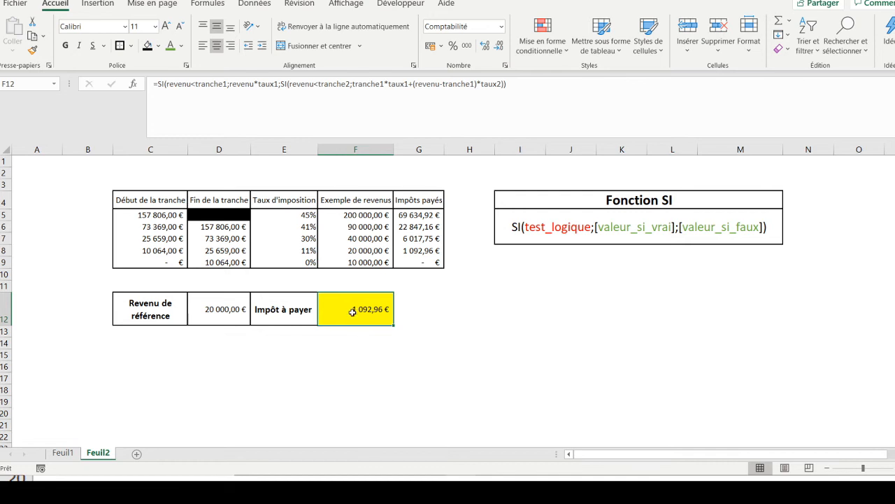
pyautogui.click(502, 84)
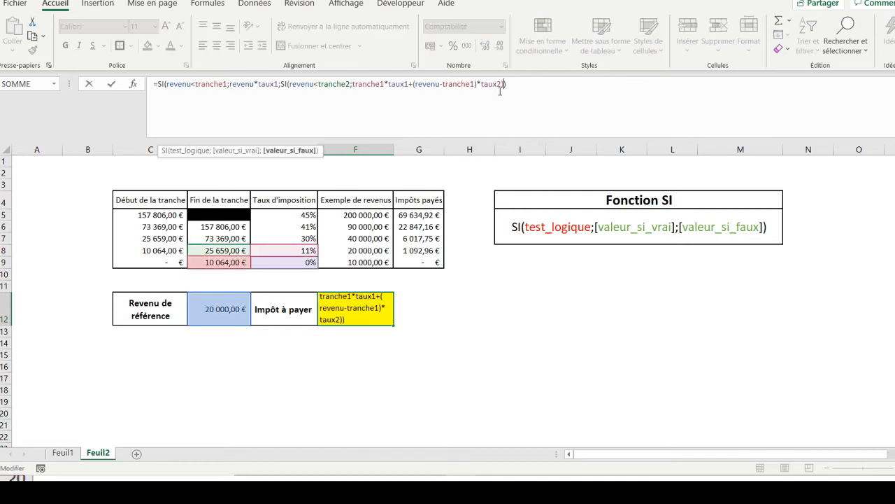
pyautogui.press('Return')
# - Set the reference income in D12 to 40 000 €
pyautogui.click(211, 305)
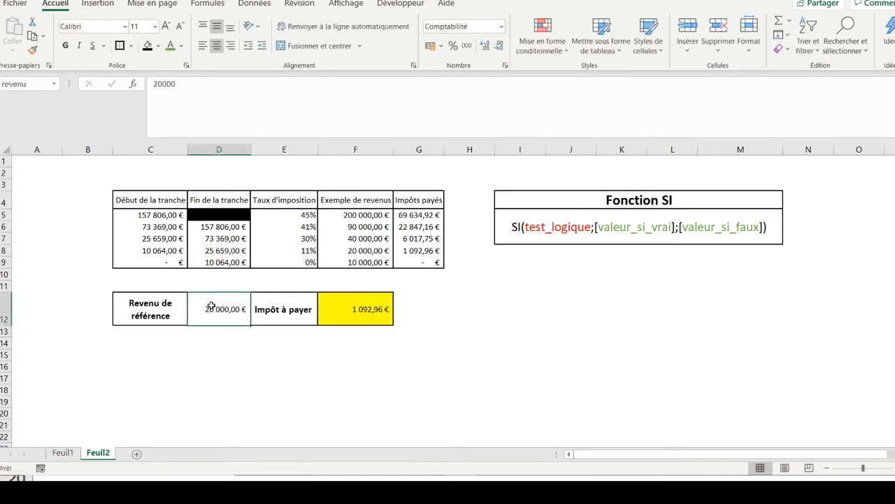
pyautogui.write('40 000')
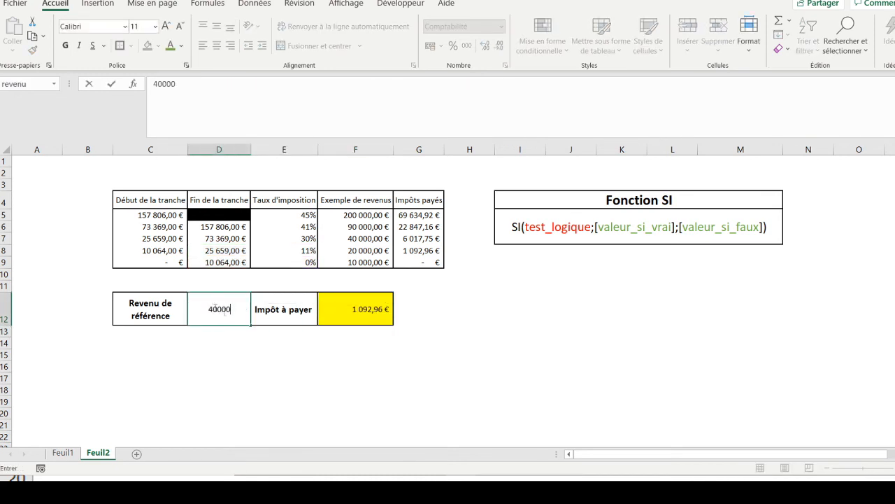
pyautogui.click(354, 312)
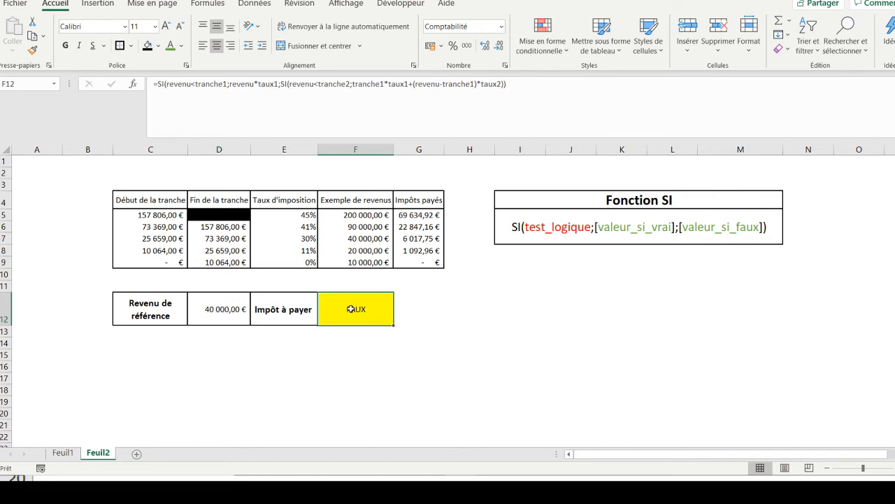
# - Nest a third SI as the false value of the second SI in F12, with the test revenu<tranche3
pyautogui.click(504, 84)
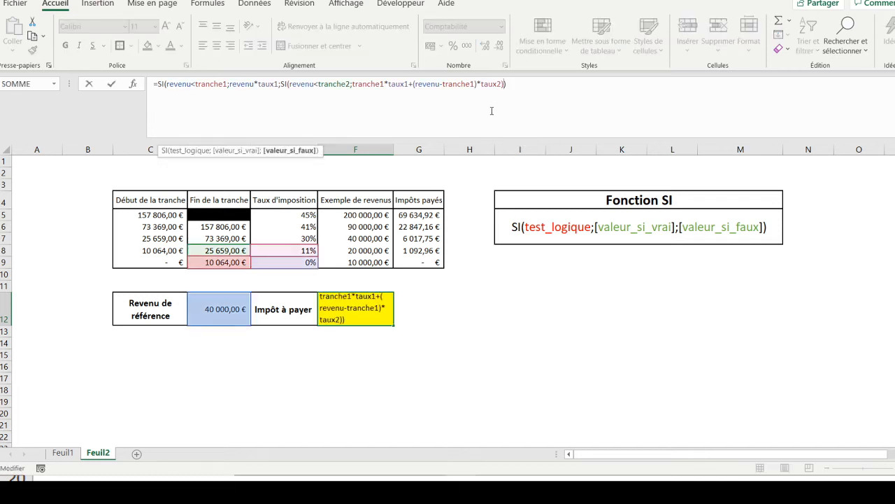
pyautogui.press('BackSpace')
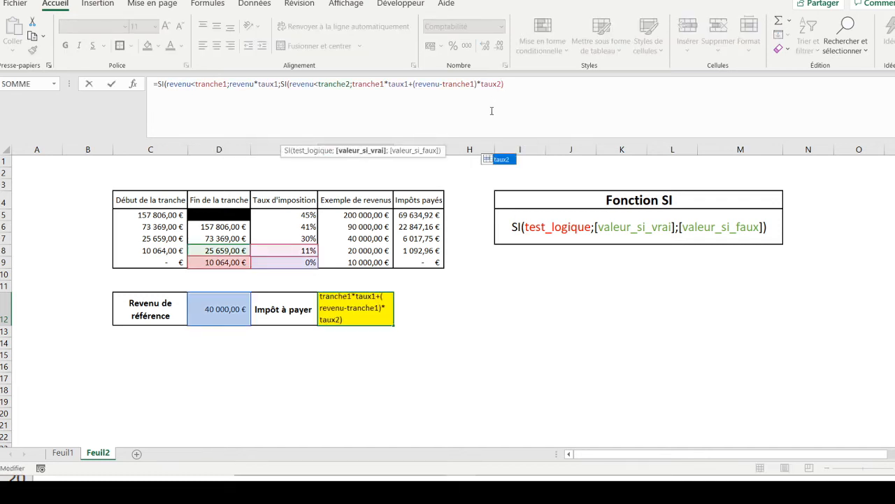
pyautogui.write(';si')
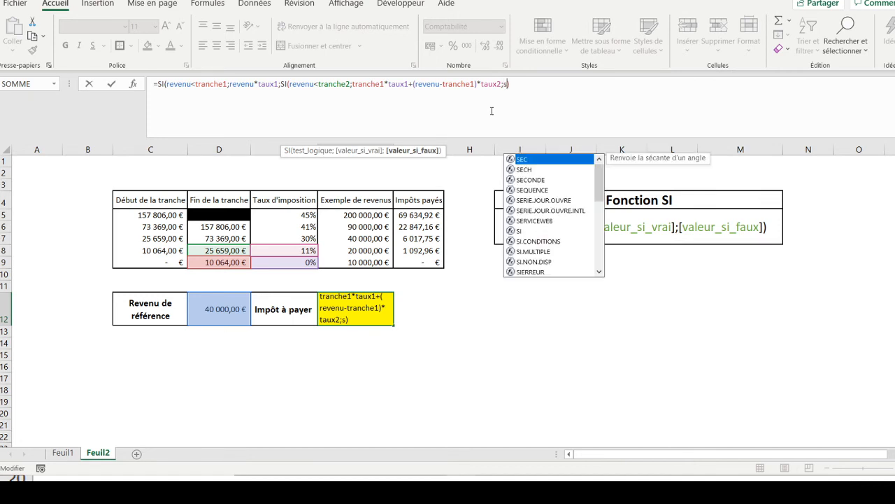
pyautogui.write('(')
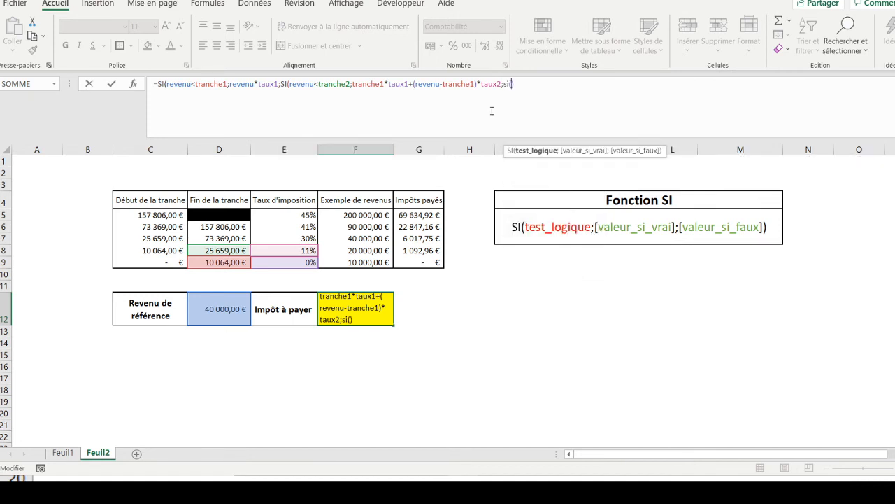
pyautogui.click(209, 308)
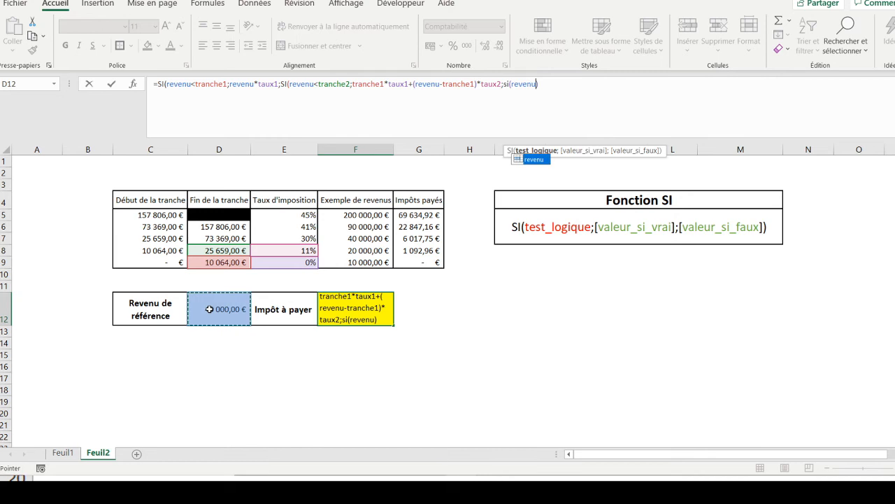
pyautogui.write('<')
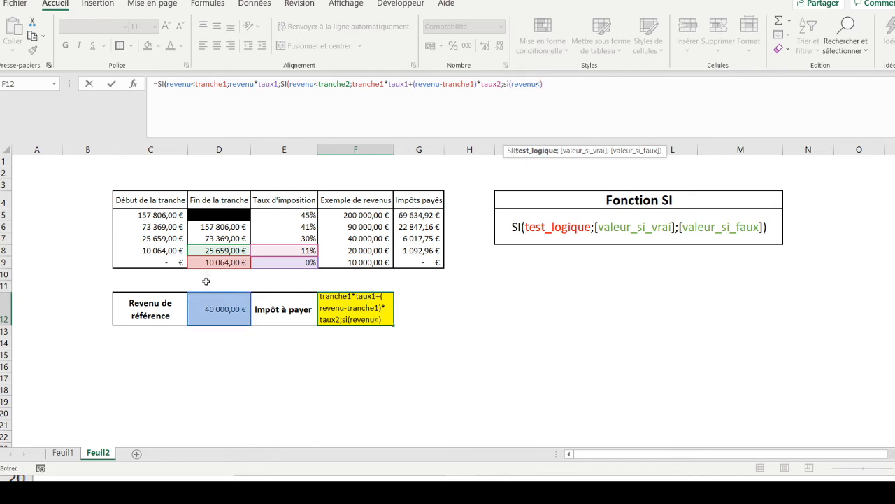
pyautogui.click(202, 238)
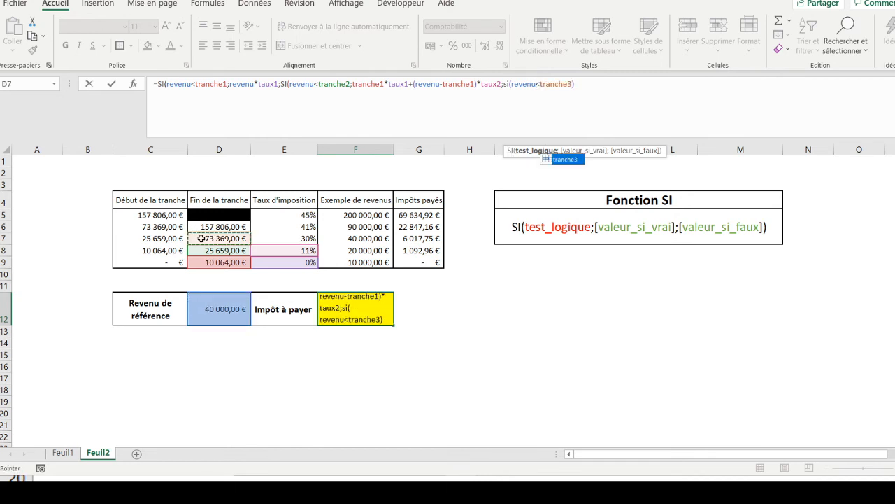
# - Start the third SI's true value with the two full bracket portions, tranche1*taux1+(tranche2-tranche1)*taux2
pyautogui.write(';')
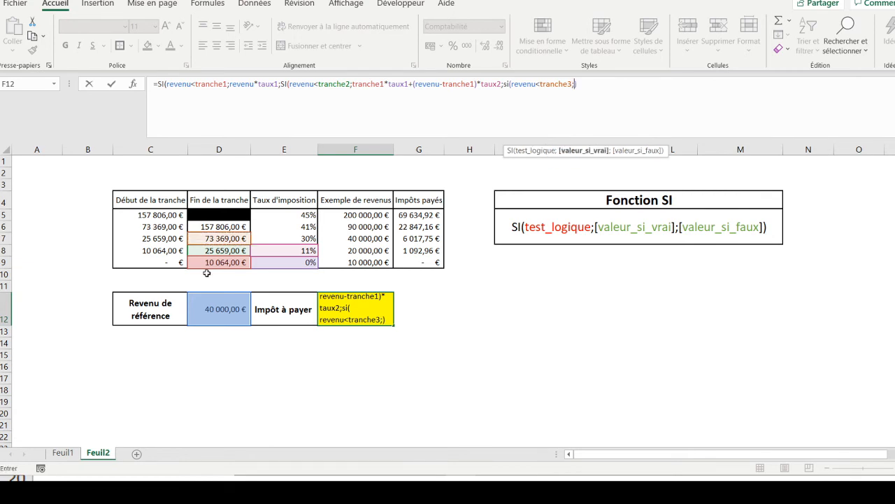
pyautogui.click(210, 262)
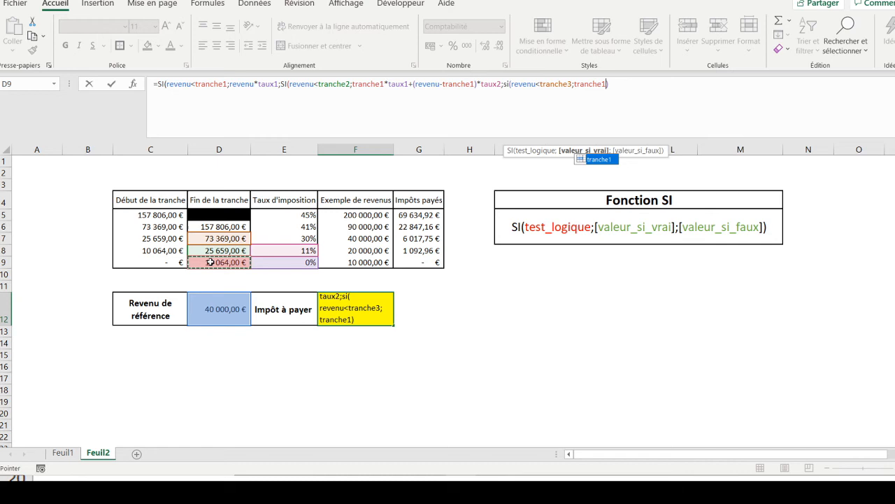
pyautogui.write('*')
pyautogui.click(262, 264)
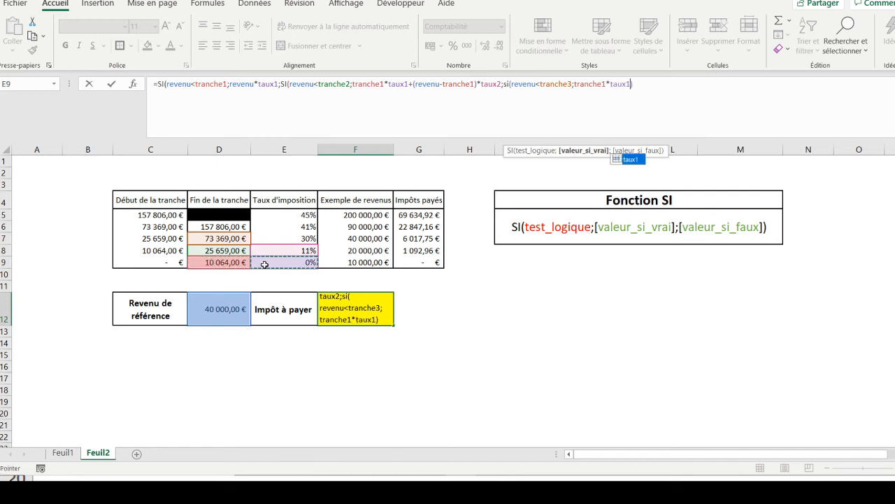
pyautogui.write('+')
pyautogui.write('(tranche2-')
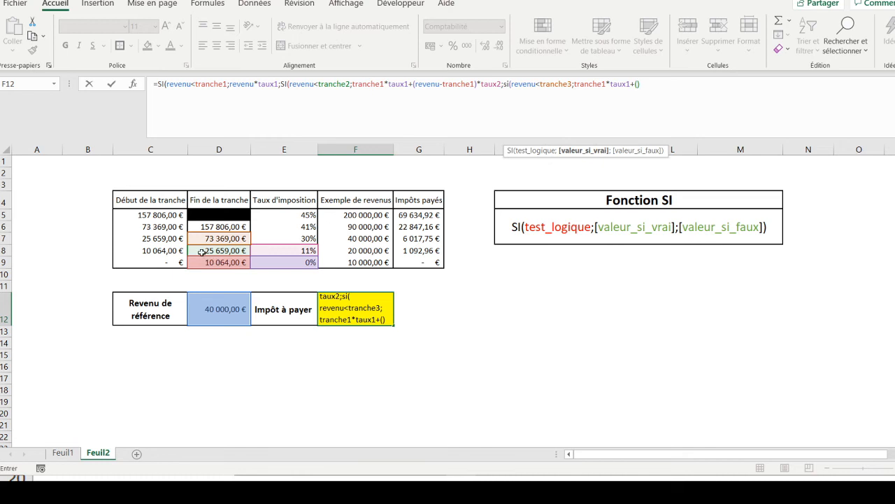
pyautogui.click(201, 252)
pyautogui.write('-')
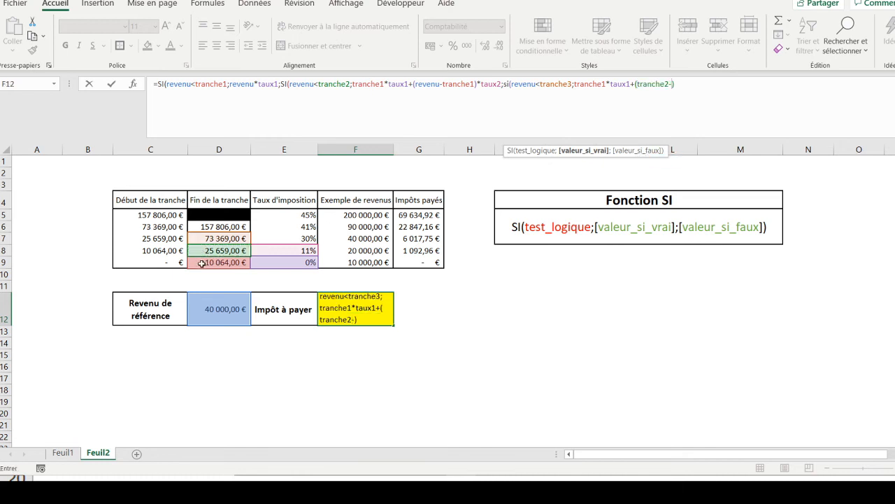
pyautogui.click(201, 263)
pyautogui.write(')')
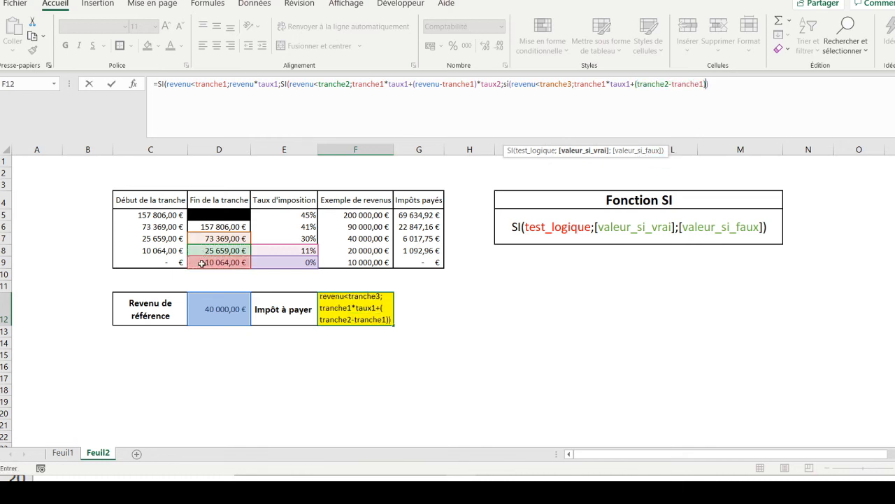
pyautogui.write('*')
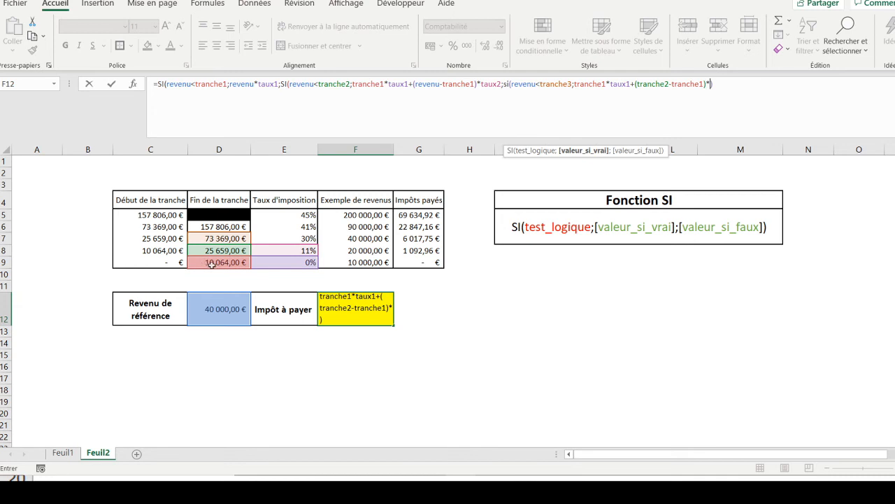
pyautogui.click(281, 250)
# - Add the third bracket portion, +(revenu-tranche2)*taux3, to the third SI's true value, then close all parentheses and enter the F12 formula
pyautogui.write('+')
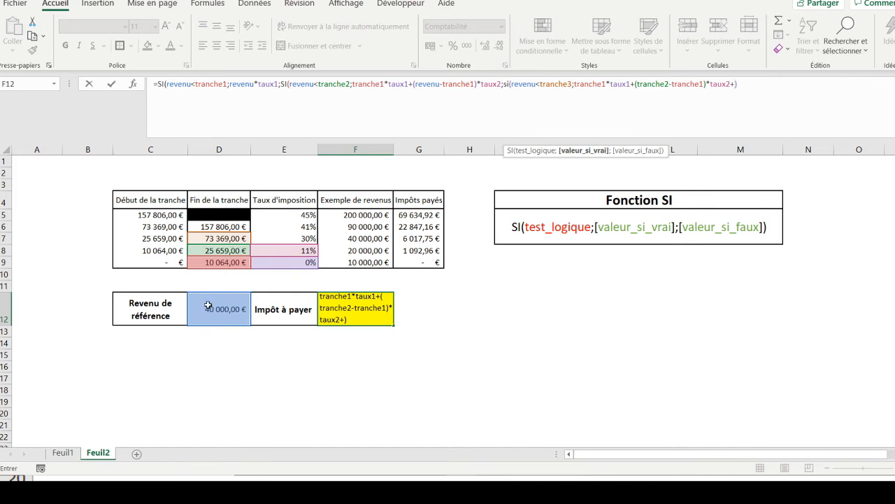
pyautogui.write('(')
pyautogui.click(207, 305)
pyautogui.write('-')
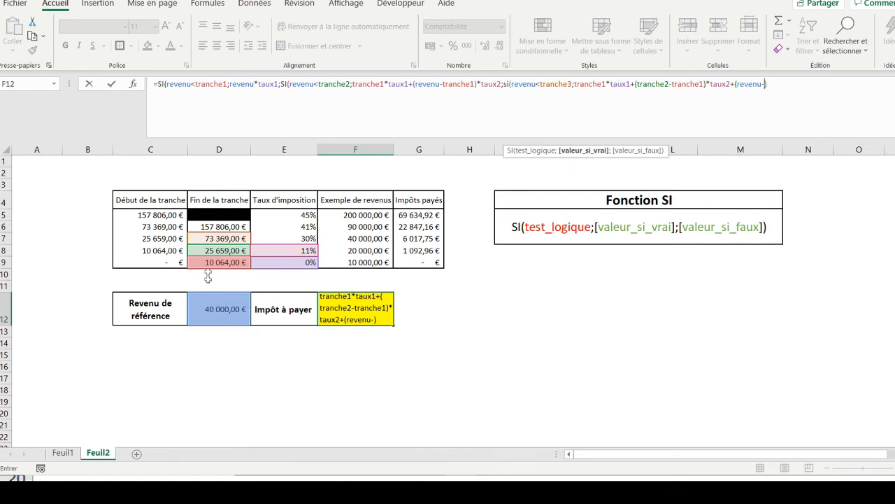
pyautogui.click(203, 250)
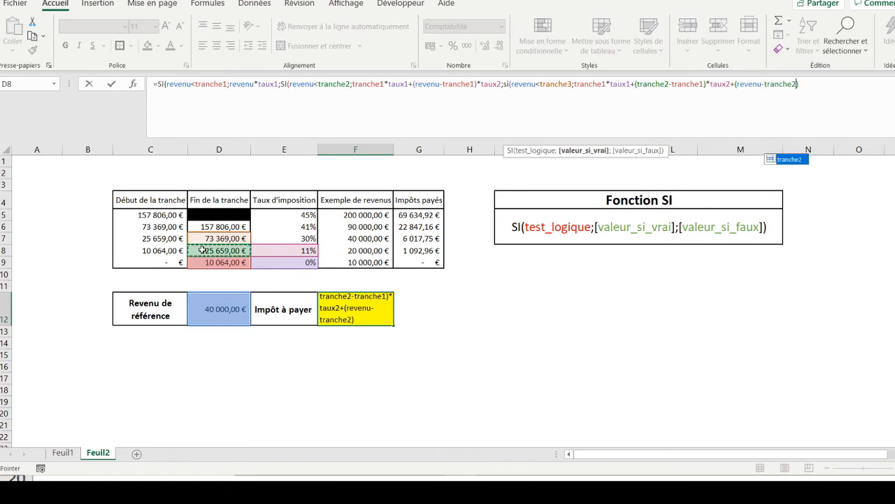
pyautogui.write(')')
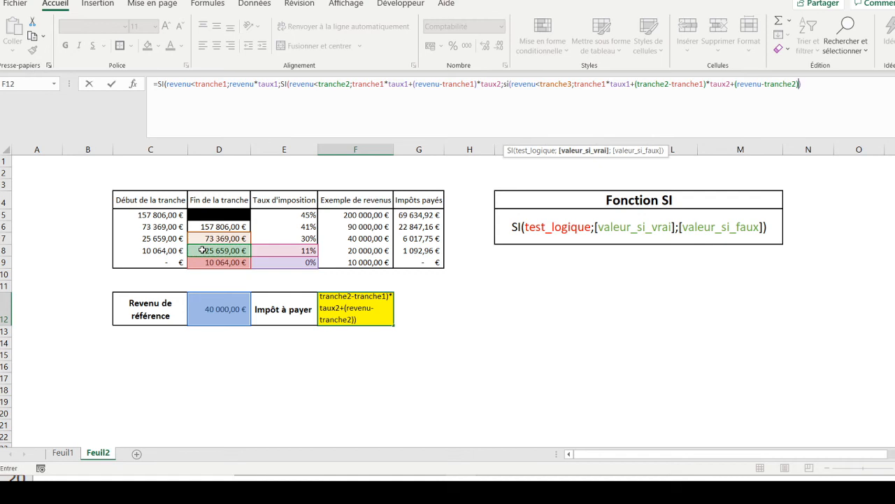
pyautogui.write('*')
pyautogui.click(275, 239)
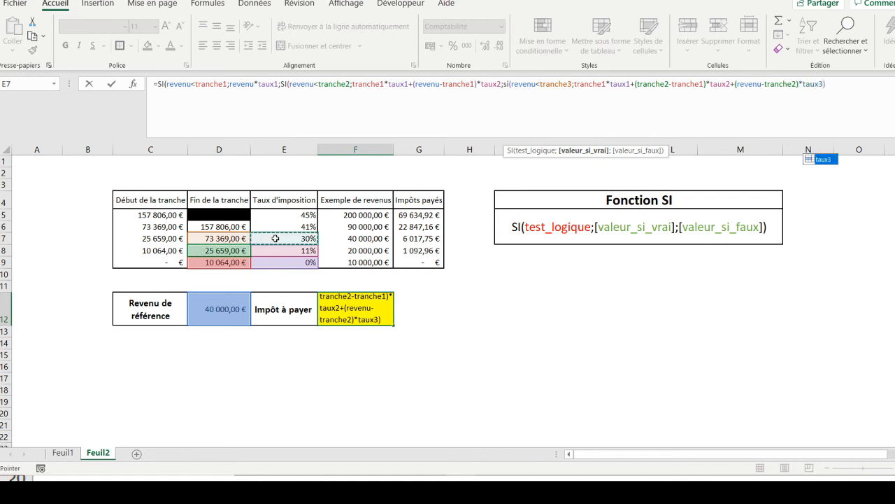
pyautogui.write(')')
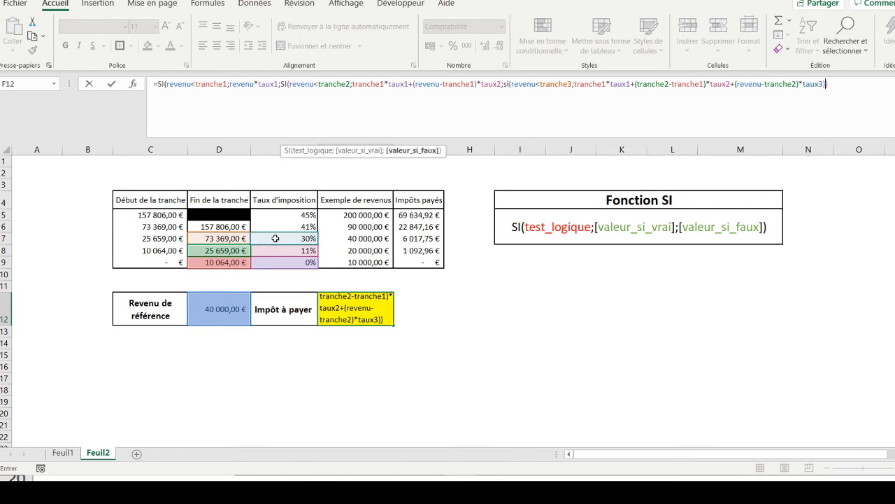
pyautogui.write(')')
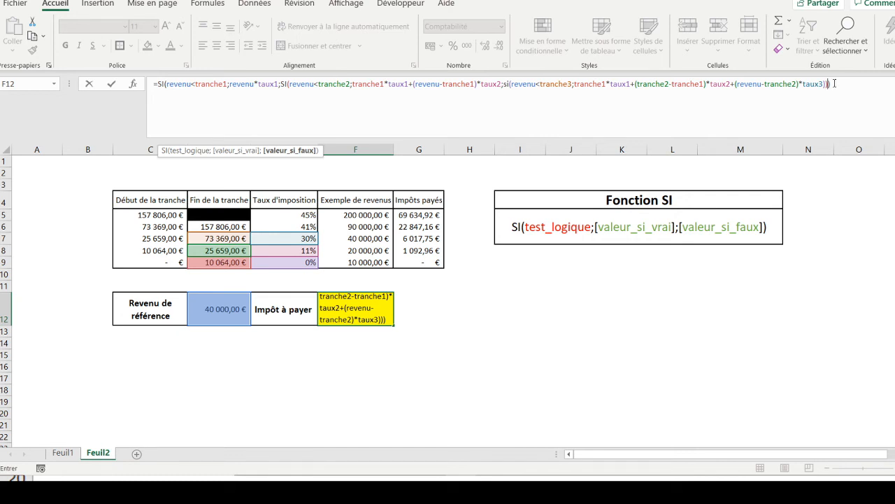
pyautogui.press('Return')
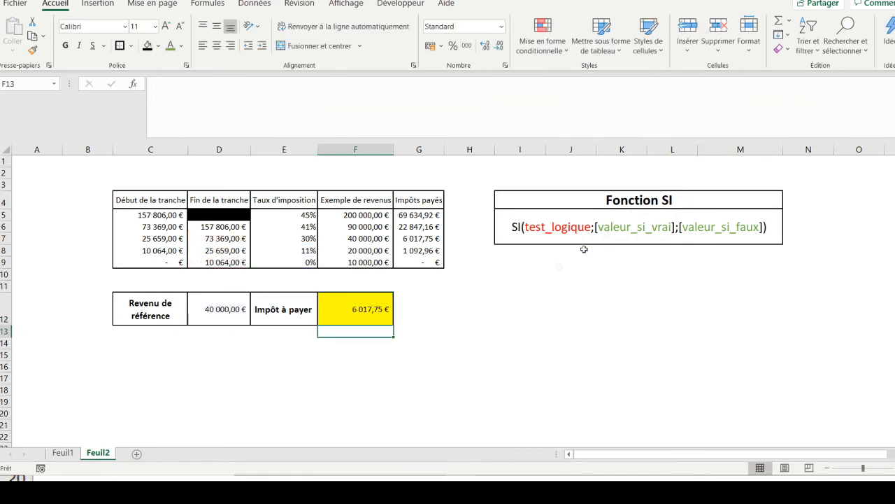
# - Set the reference income in D12 to 90 000 €
pyautogui.click(335, 310)
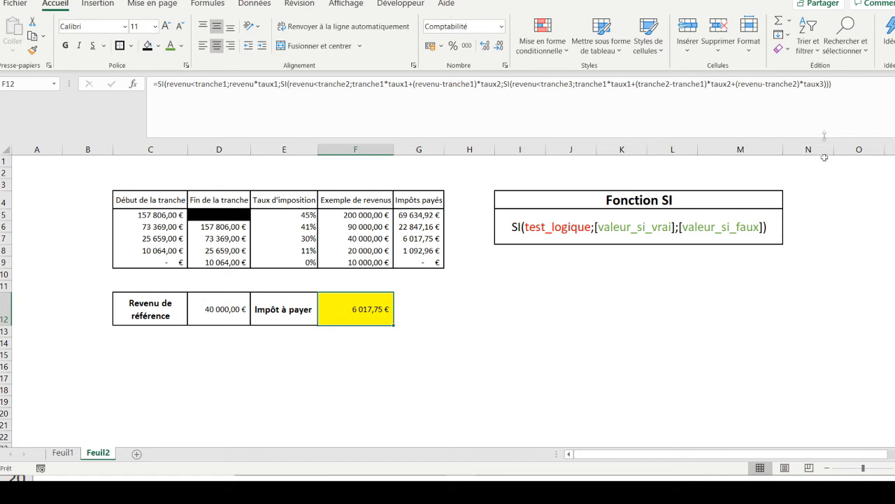
pyautogui.click(215, 313)
pyautogui.write('9')
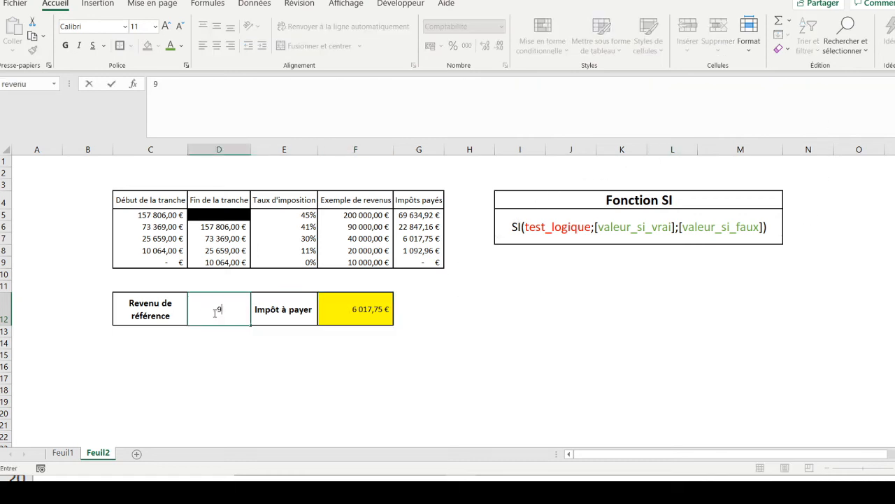
pyautogui.write('0 000')
pyautogui.press('Return')
# - Nest a fourth SI as the false value of the third SI in F12, with the test revenu<tranche4
pyautogui.press('Up')
pyautogui.press('Right')
pyautogui.press('Right')
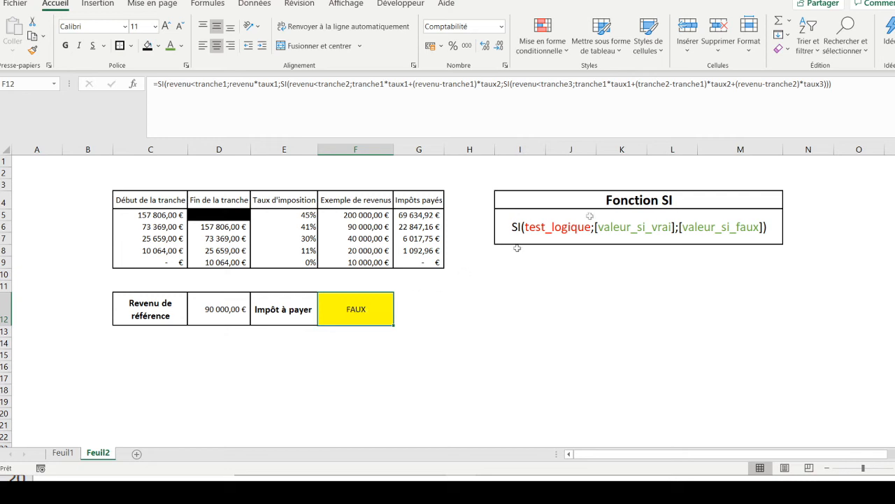
pyautogui.click(827, 84)
pyautogui.write(';')
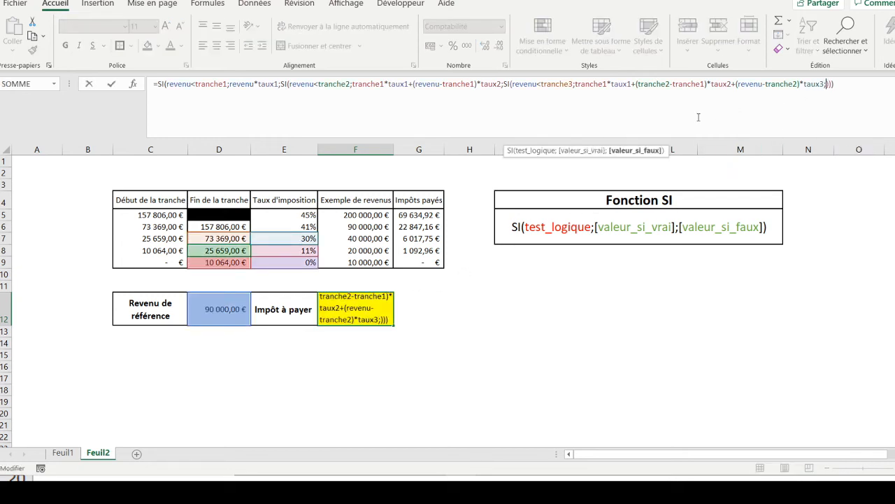
pyautogui.write('si')
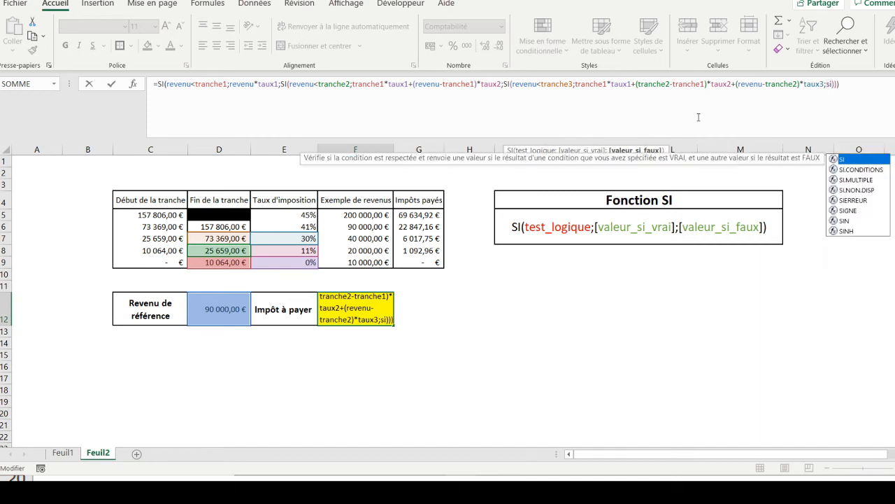
pyautogui.write('(')
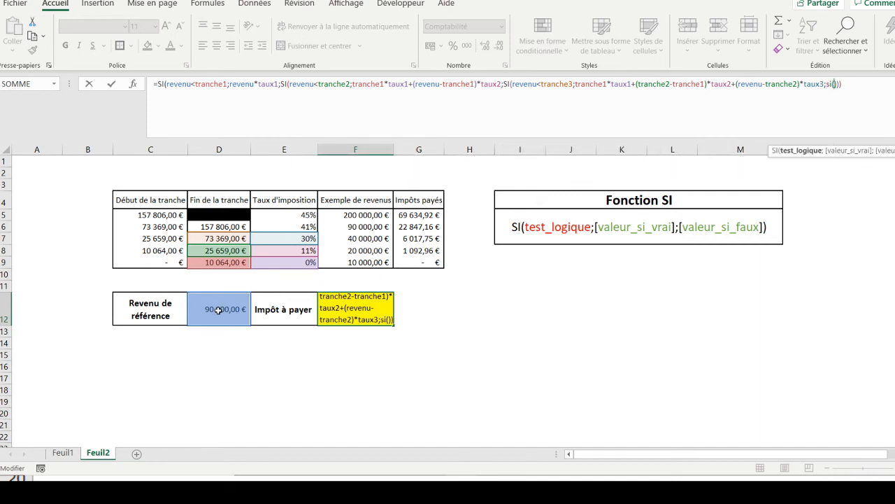
pyautogui.click(218, 310)
pyautogui.write('<')
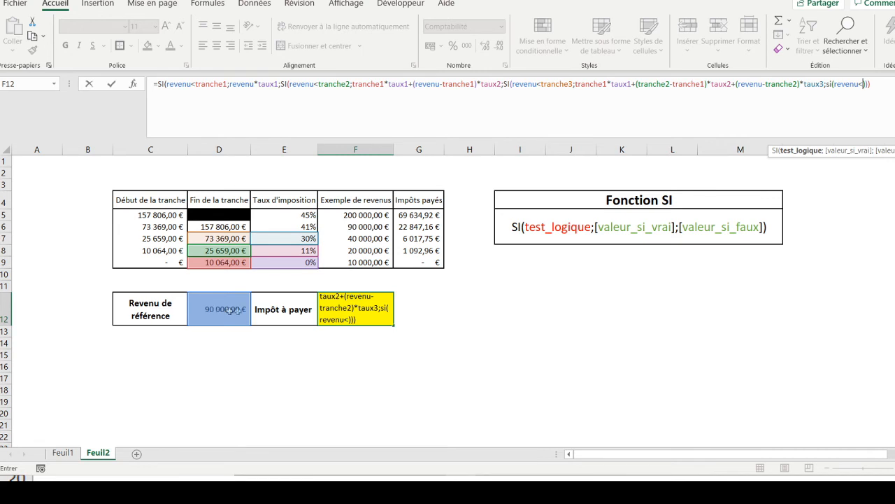
pyautogui.click(202, 226)
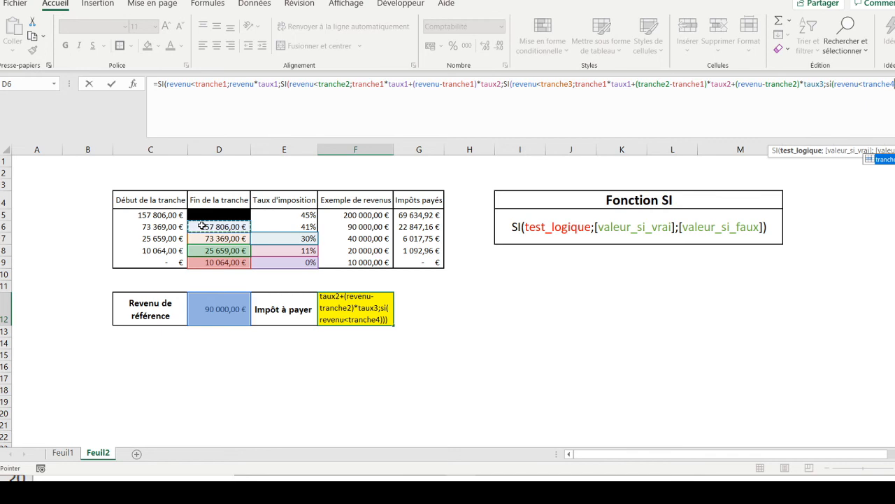
# - Start the fourth SI's true value in F12 with the two full bracket portions, tranche1*taux1+(tranche2-tranche1)*taux2
pyautogui.write(';')
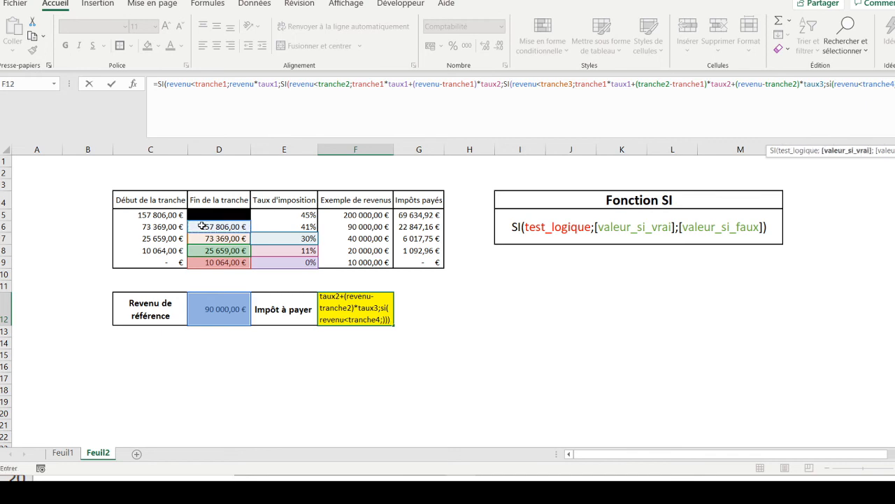
pyautogui.click(200, 263)
pyautogui.write('*')
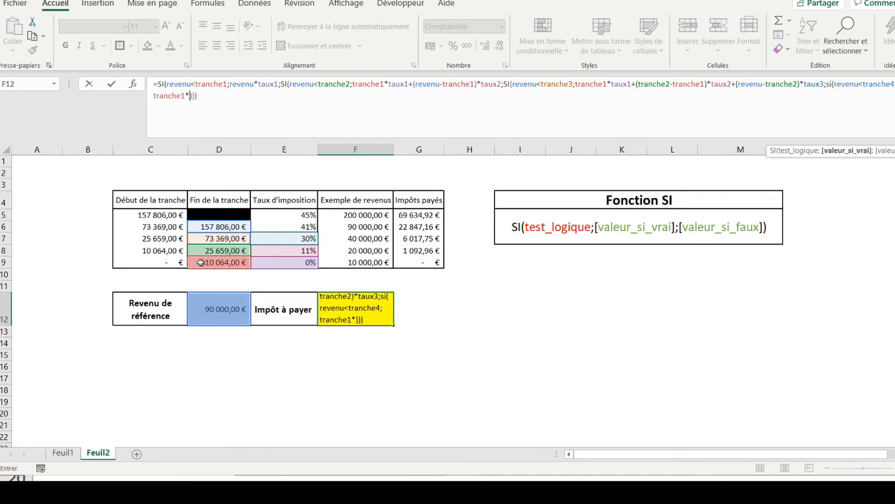
pyautogui.click(273, 264)
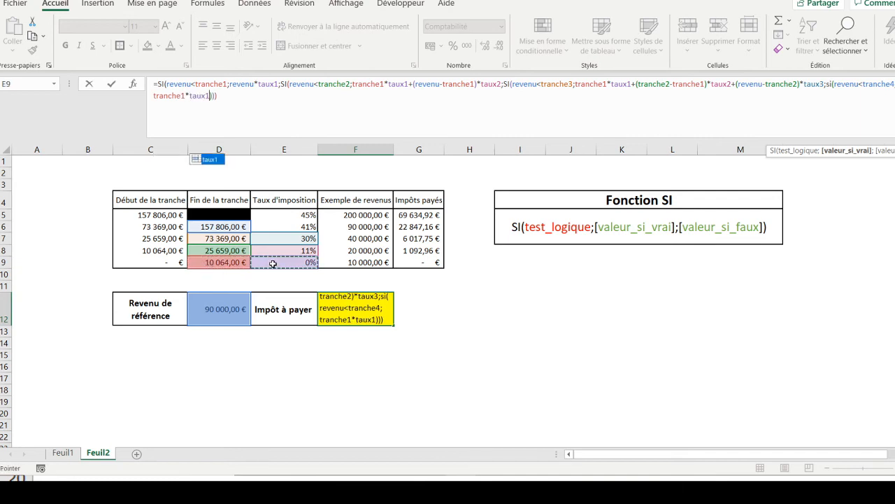
pyautogui.write('+')
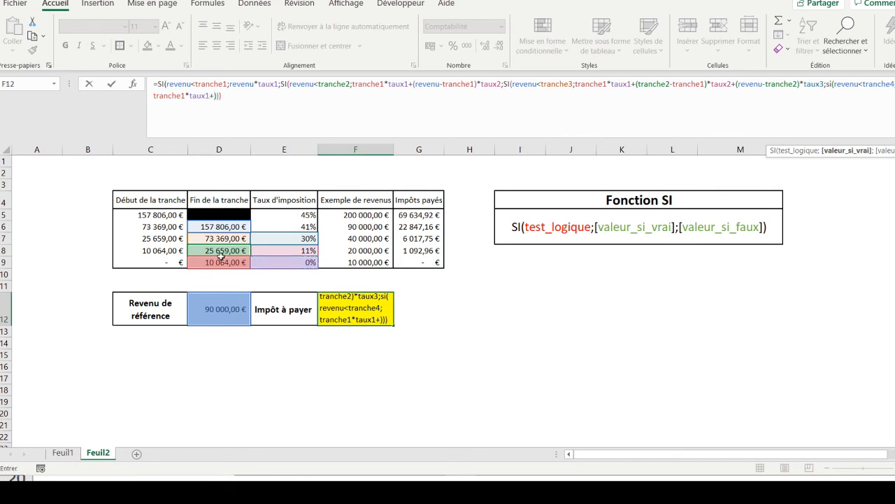
pyautogui.write('(')
pyautogui.click(203, 251)
pyautogui.write('-')
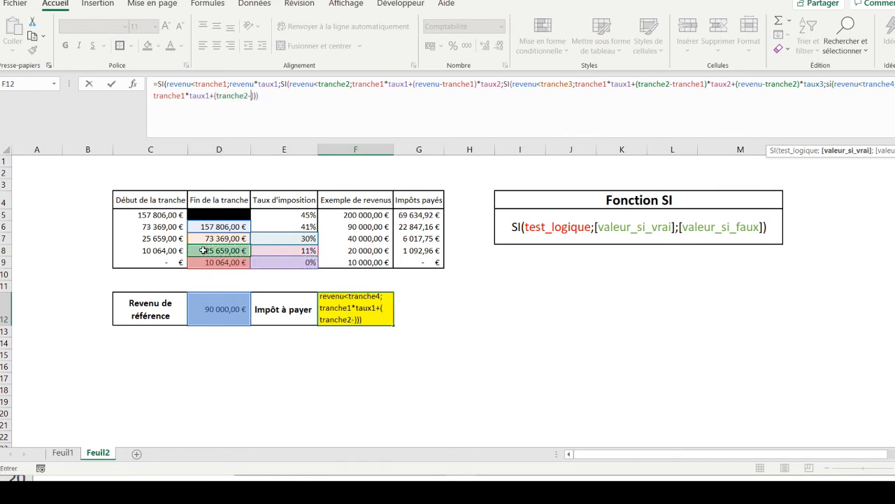
pyautogui.click(203, 263)
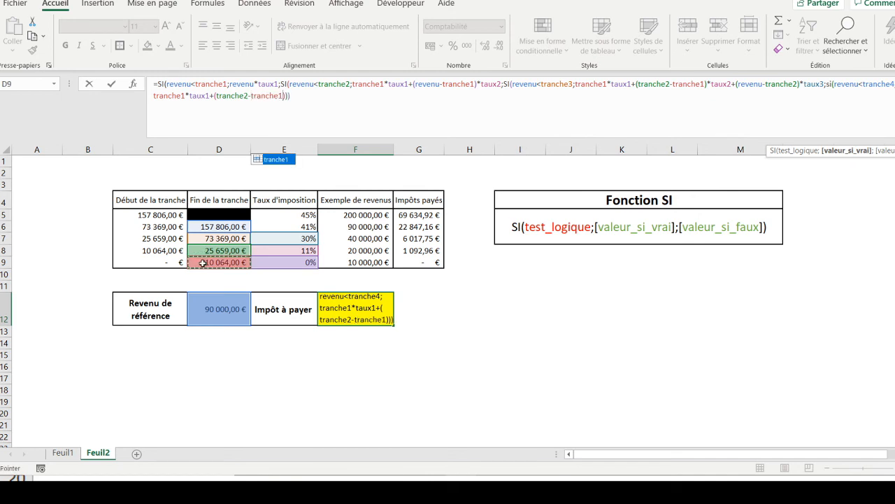
pyautogui.write(')*')
pyautogui.click(268, 250)
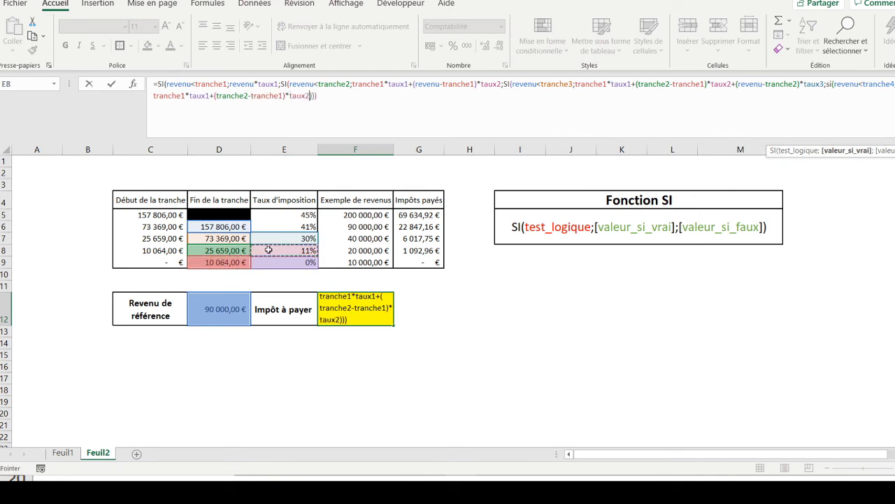
# - Add the full third bracket portion, +(tranche3-tranche2)*taux3, to the fourth SI's true value
pyautogui.write('+')
pyautogui.click(212, 238)
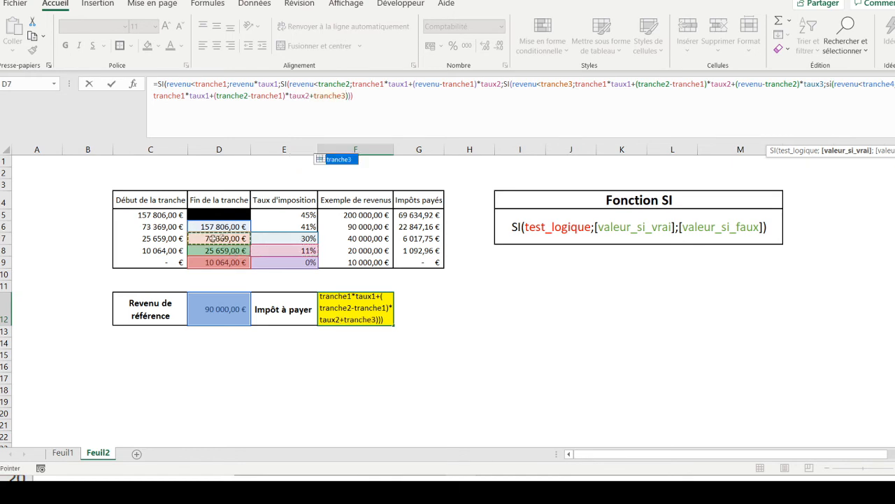
pyautogui.click(314, 96)
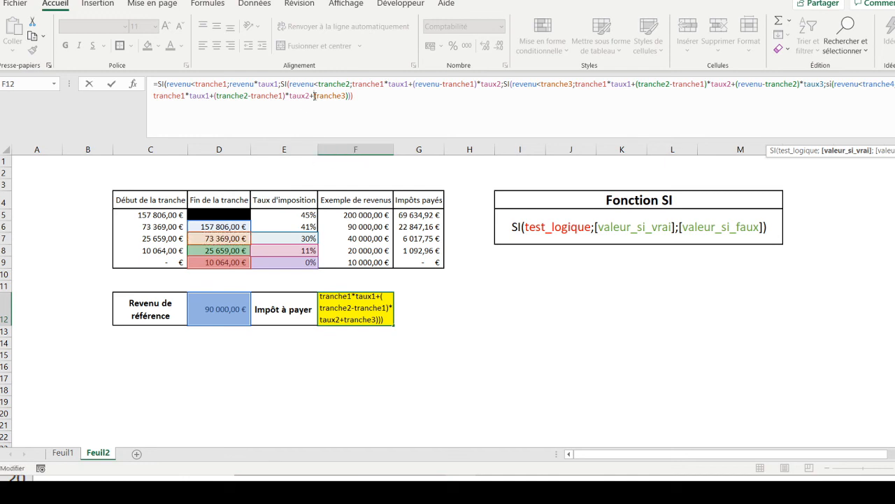
pyautogui.write('(')
pyautogui.write('-')
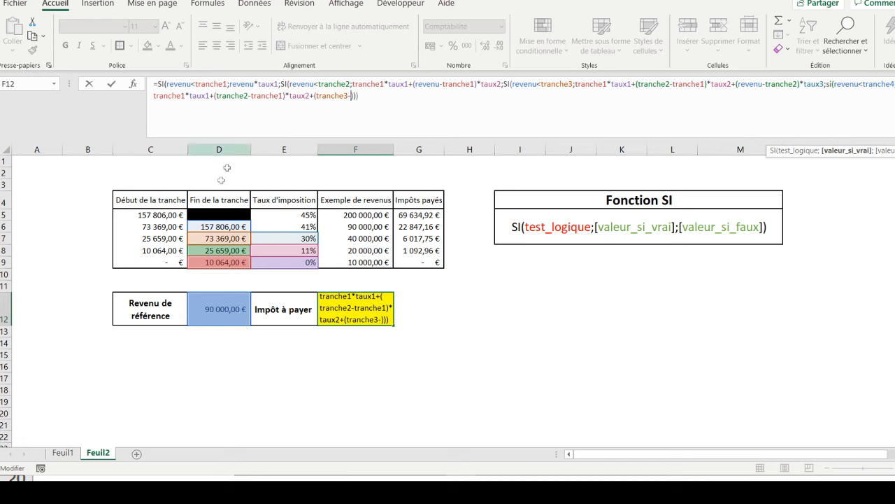
pyautogui.click(215, 250)
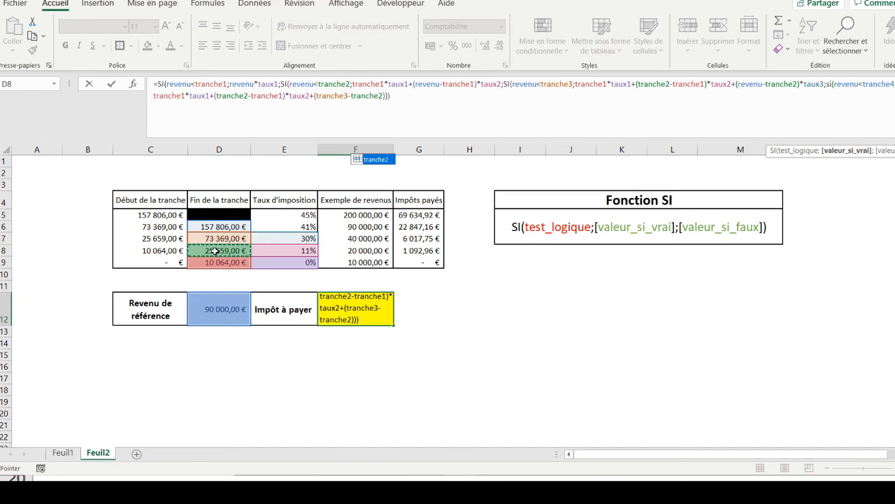
pyautogui.write('*')
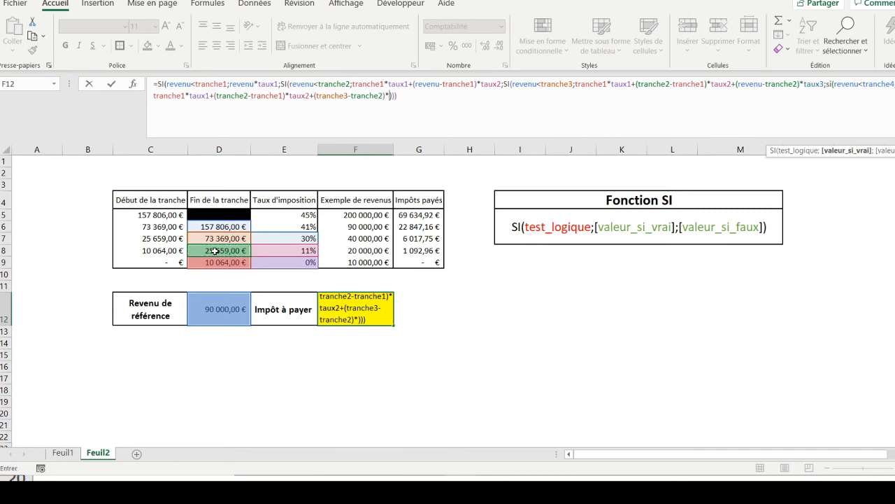
pyautogui.click(268, 239)
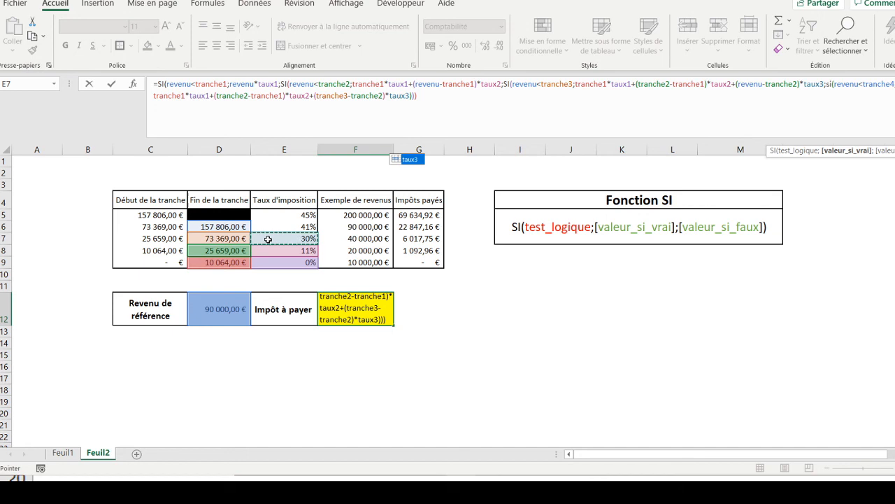
# - Add the fourth bracket portion, +(revenu-tranche3)*taux4, to the fourth SI's true value, then close all parentheses and enter the F12 formula
pyautogui.write('+')
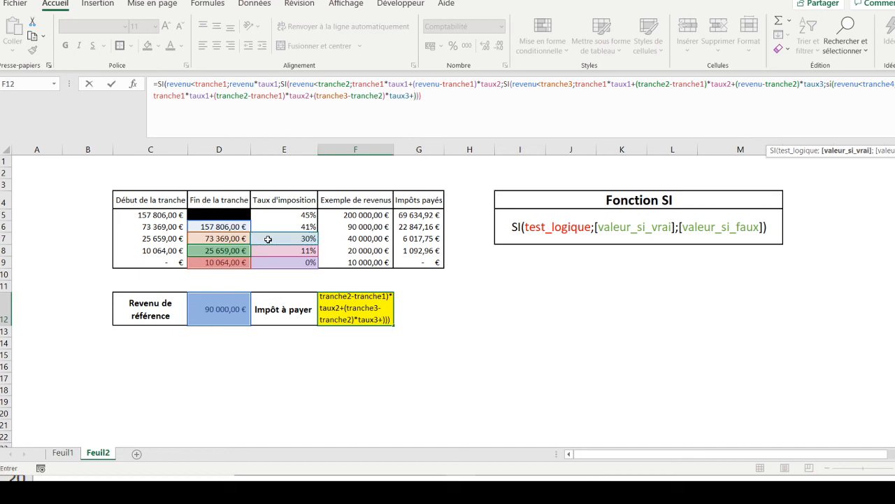
pyautogui.write('(')
pyautogui.click(218, 306)
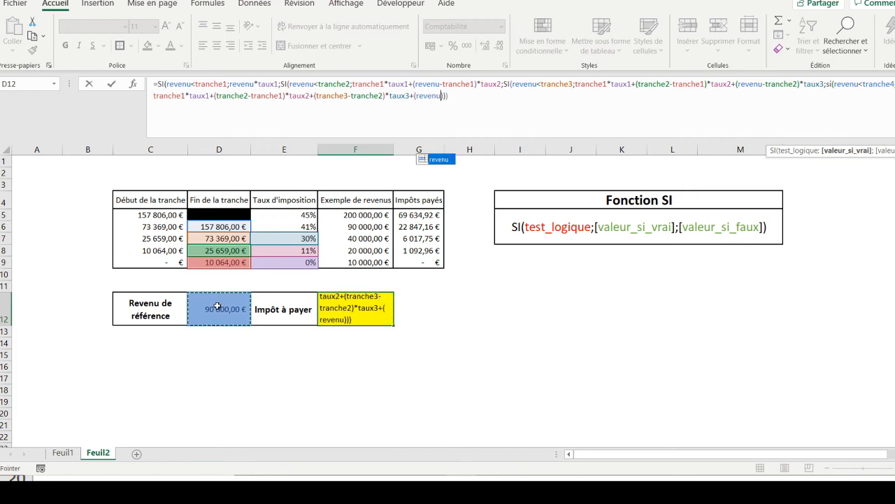
pyautogui.write('-')
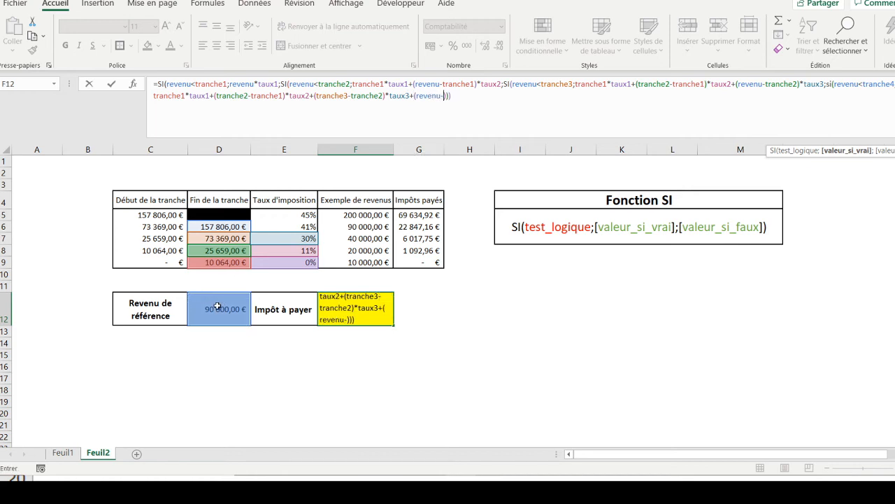
pyautogui.click(211, 238)
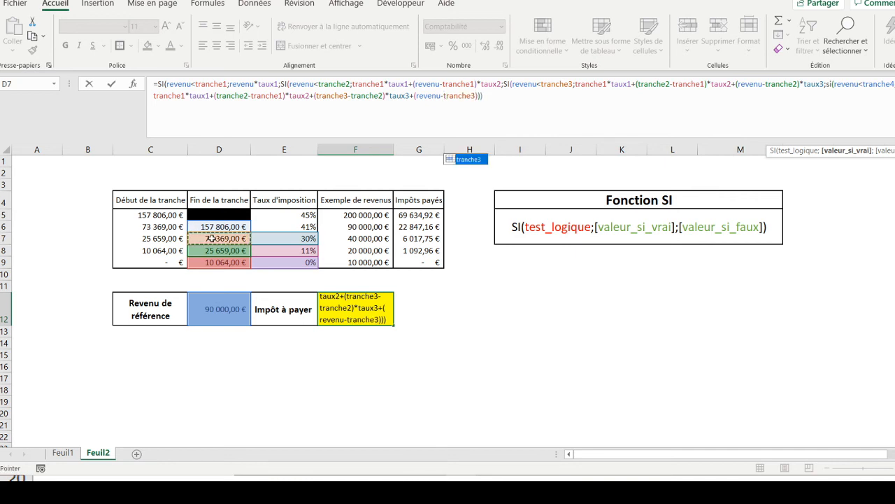
pyautogui.write(')')
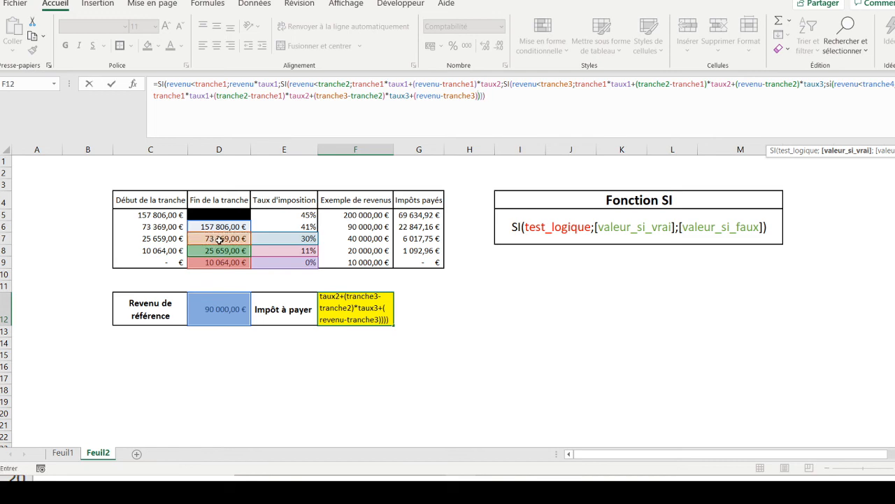
pyautogui.write('*')
pyautogui.click(275, 227)
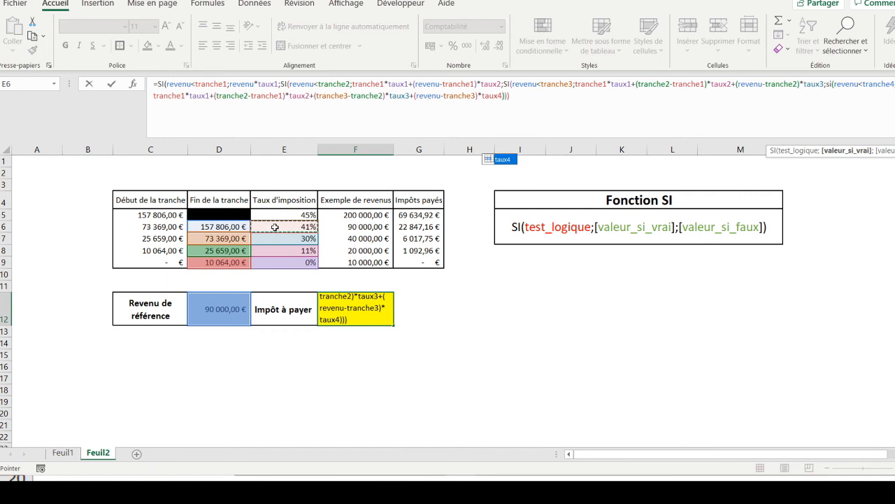
pyautogui.write(')')
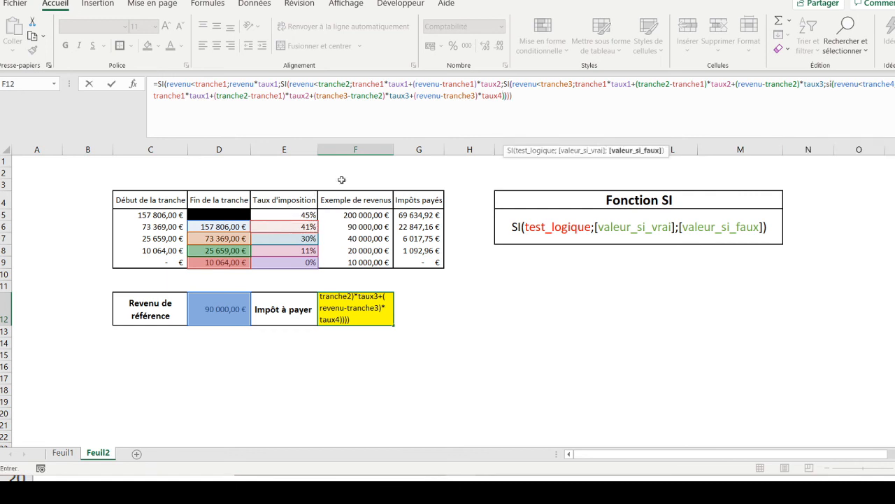
pyautogui.write(')')
pyautogui.press('Return')
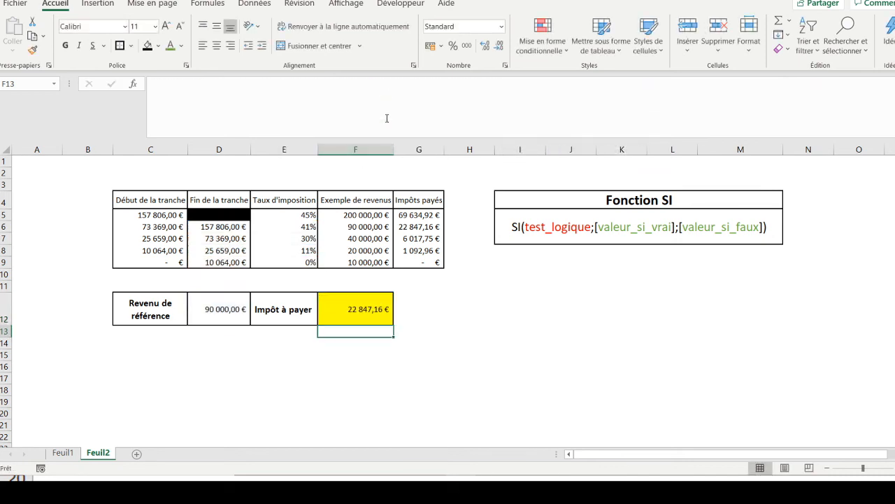
pyautogui.click(338, 303)
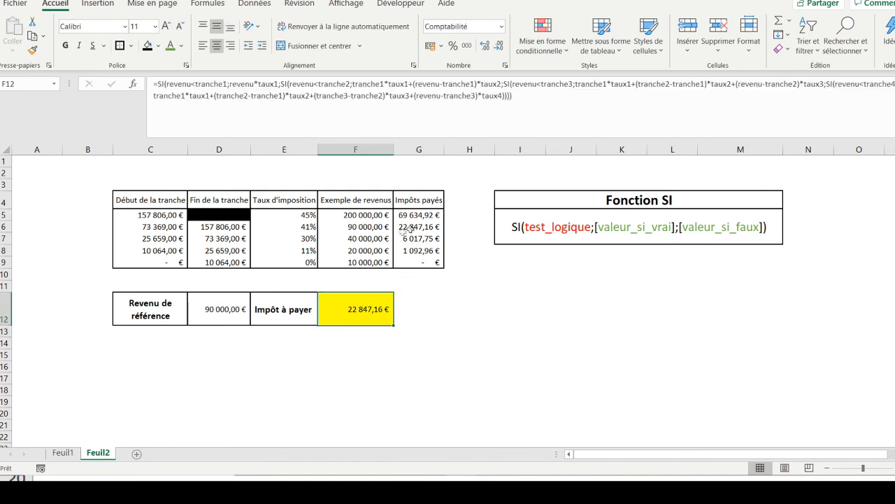
pyautogui.click(224, 308)
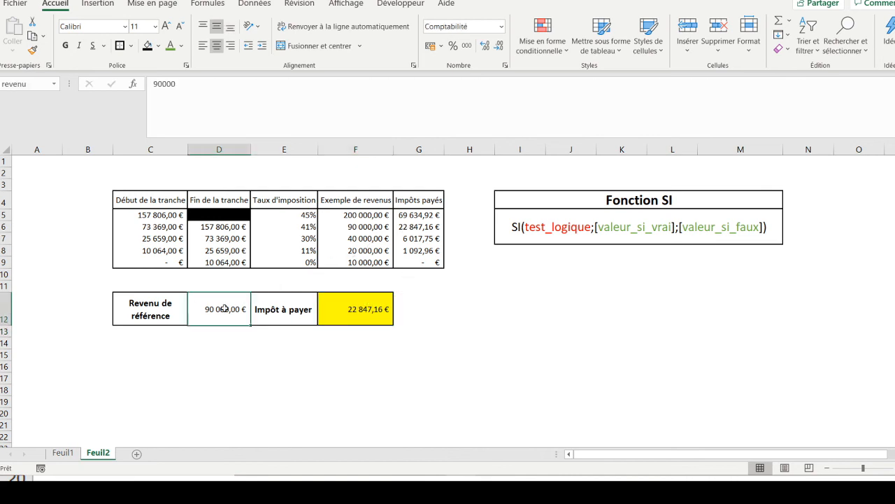
pyautogui.click(364, 318)
pyautogui.click(502, 104)
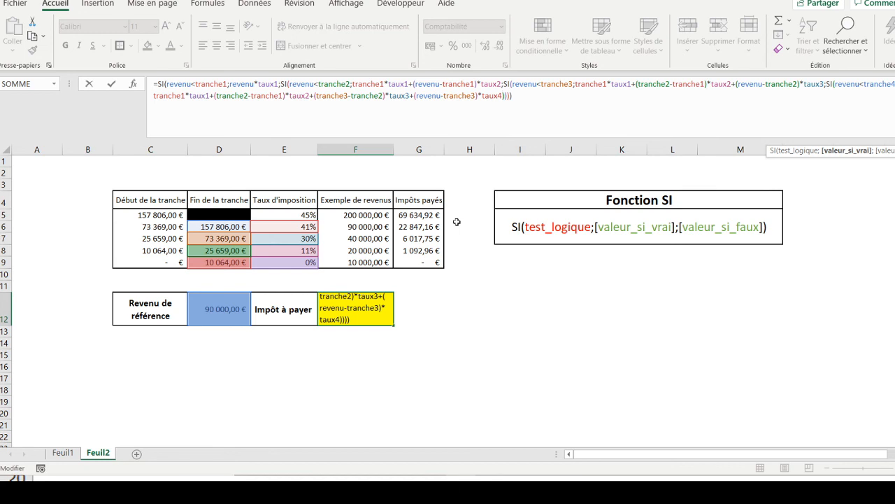
pyautogui.write(';')
pyautogui.press('BackSpace')
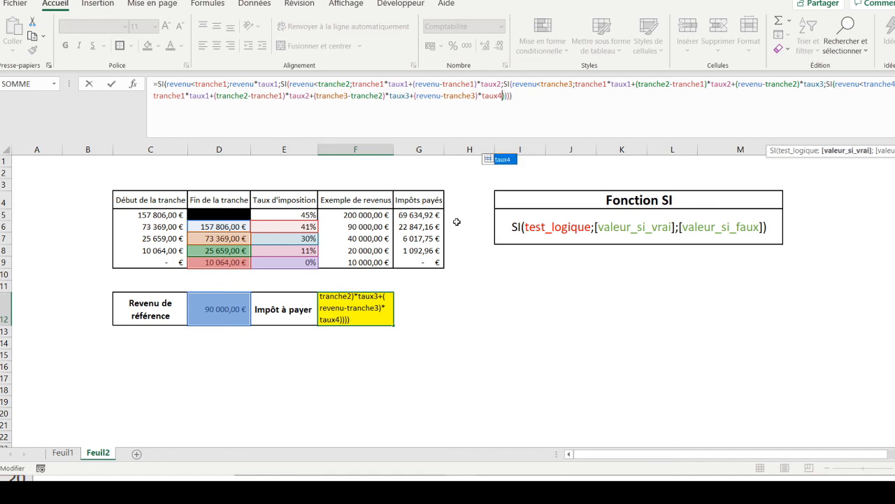
pyautogui.press('Return')
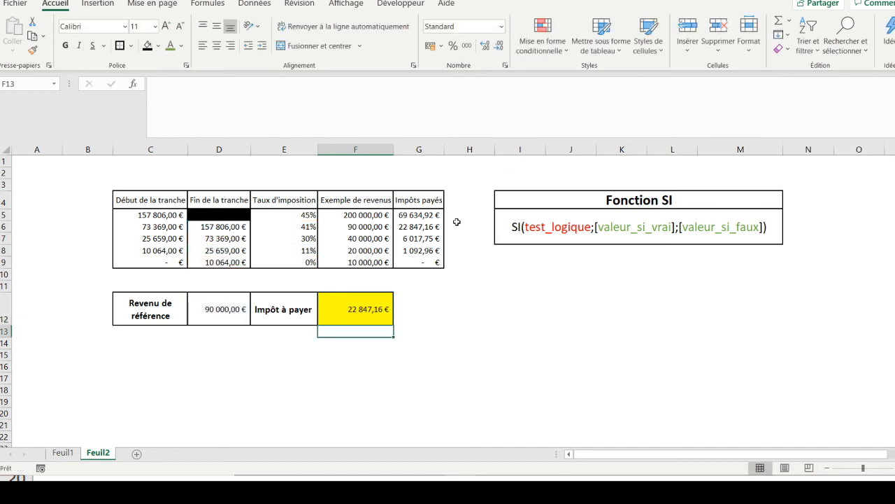
# - Set the reference income in D12 to 200 000 €
pyautogui.click(204, 305)
pyautogui.write('200000')
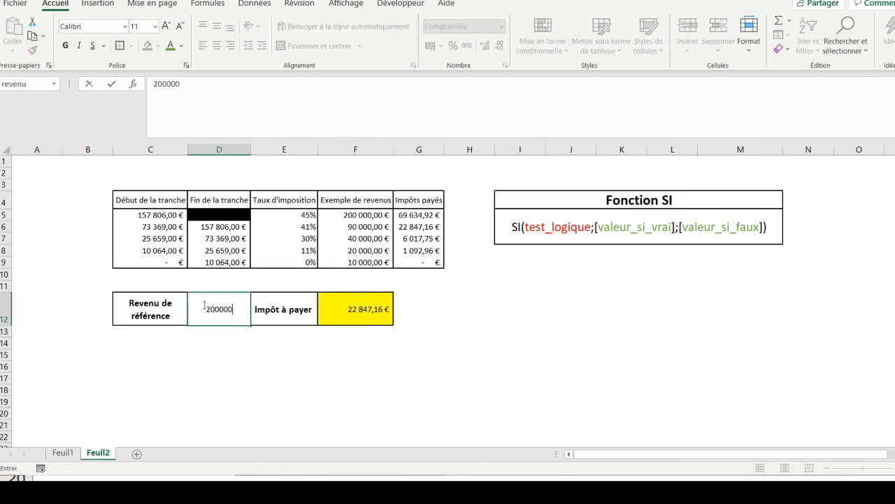
pyautogui.press('Return')
pyautogui.click(204, 305)
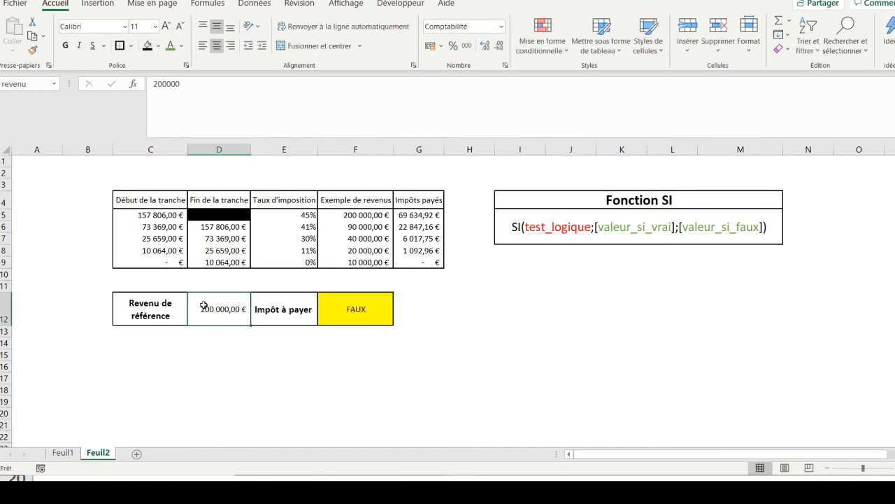
# - Open the fourth SI's false value in F12 with a semicolon after taux4 and start a nested SI testing revenu<
pyautogui.click(340, 304)
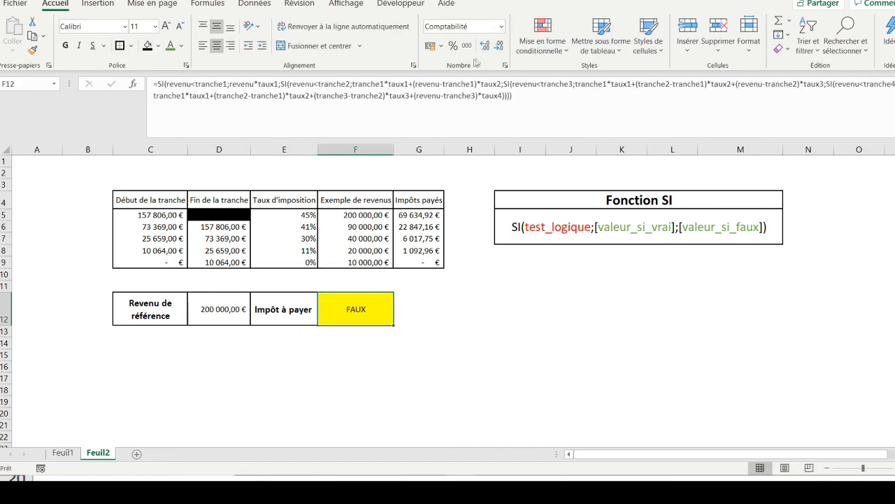
pyautogui.click(504, 96)
pyautogui.write(';si(')
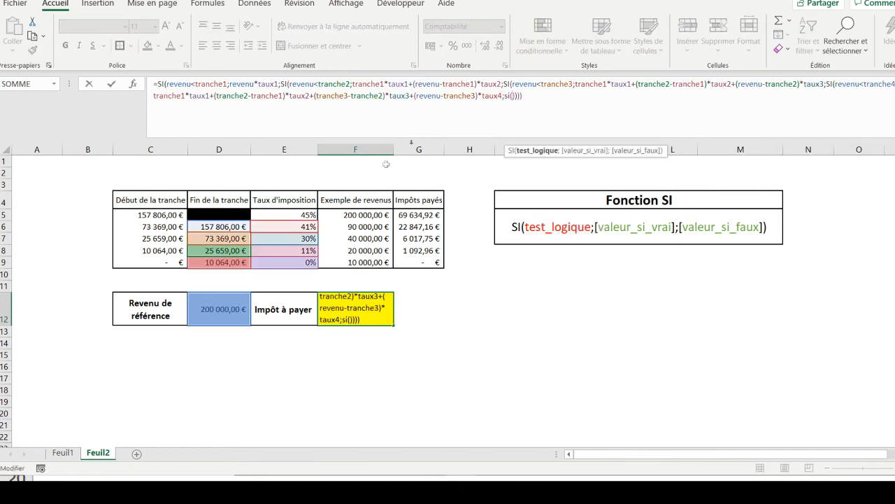
pyautogui.click(201, 309)
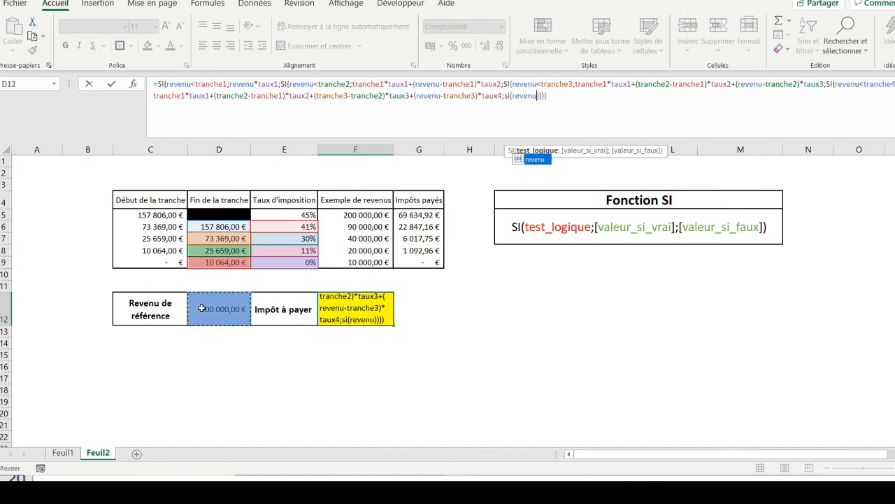
pyautogui.write('<')
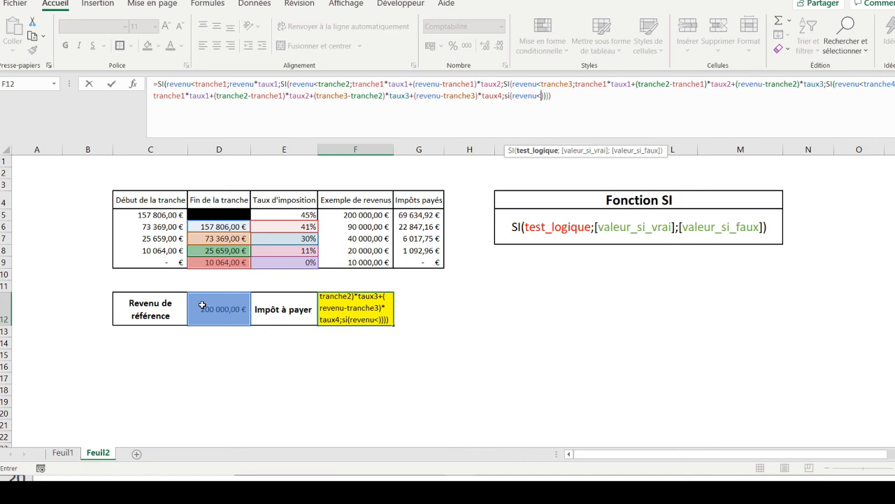
# - Delete the started fifth SI from the F12 formula, keeping the semicolon after taux4 for the fourth SI's false value
pyautogui.press('BackSpace')
pyautogui.press('BackSpace')
pyautogui.press('BackSpace')
pyautogui.press('BackSpace')
pyautogui.press('BackSpace')
pyautogui.press('BackSpace')
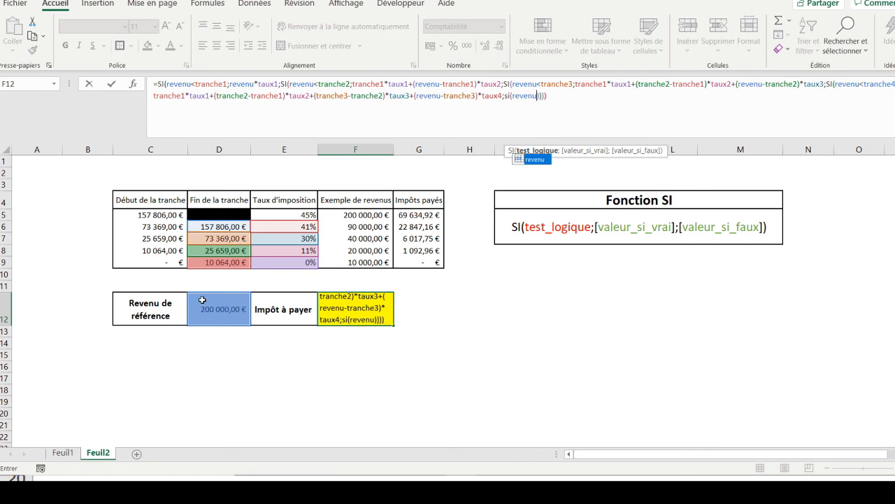
pyautogui.press('BackSpace')
pyautogui.press('BackSpace')
pyautogui.press('BackSpace')
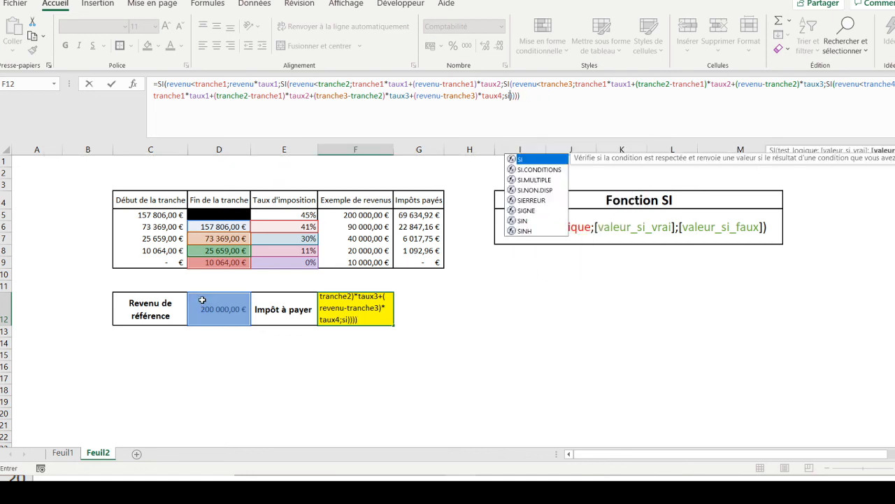
pyautogui.press('BackSpace')
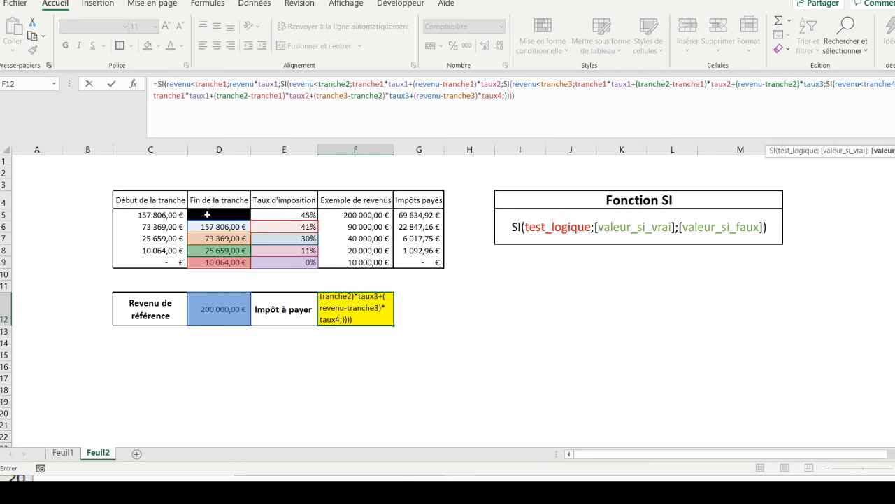
# - Start the fourth SI's false value in the F12 formula with the first bracket portion, tranche1*taux1
pyautogui.click(209, 262)
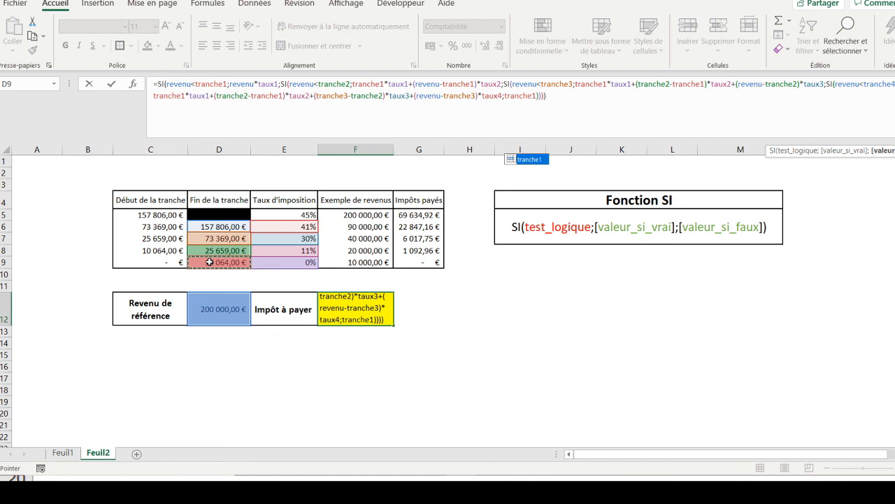
pyautogui.write('*')
pyautogui.click(273, 264)
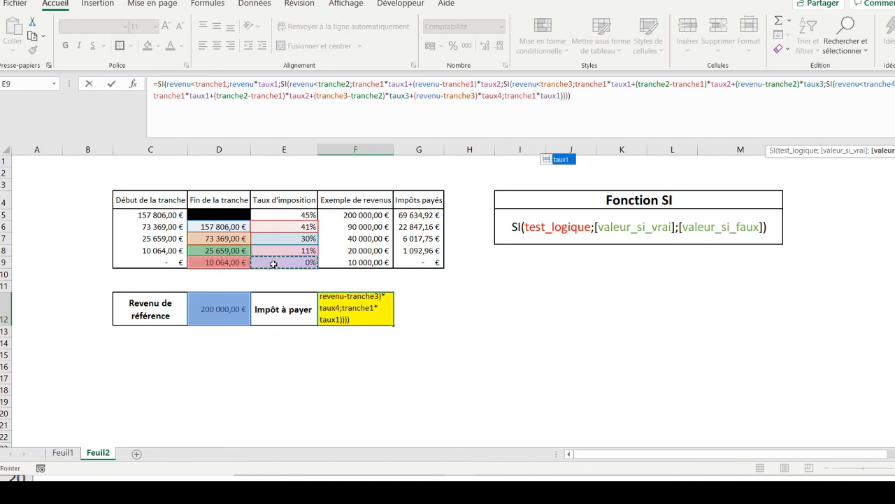
# - Add the second bracket portion, +(tranche2-tranche1)*taux2, to the fourth SI's false value in F12
pyautogui.write('+')
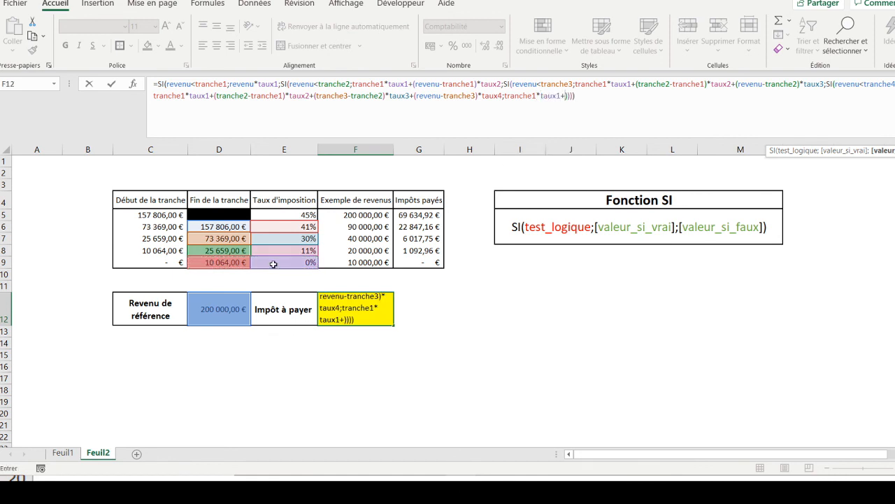
pyautogui.write('(')
pyautogui.click(201, 250)
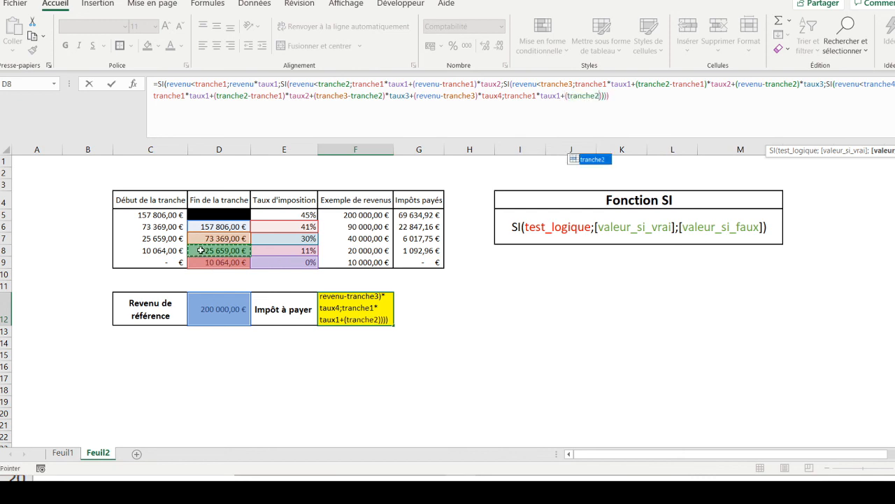
pyautogui.write('-')
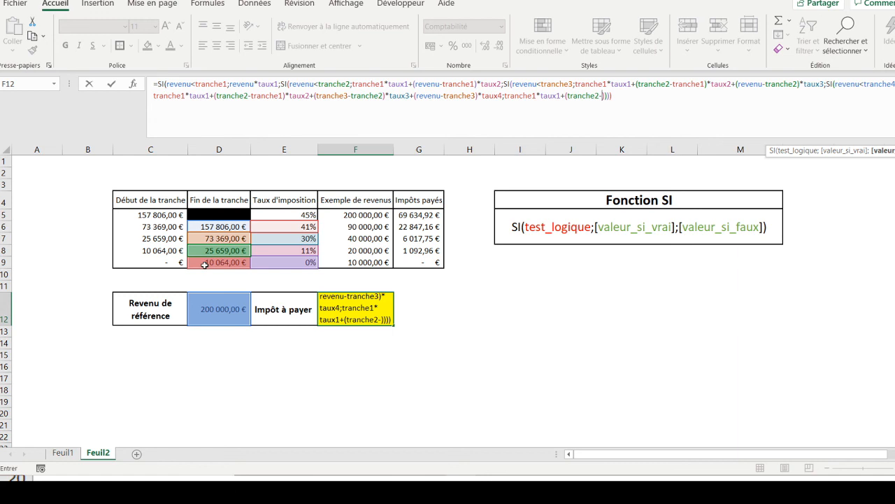
pyautogui.click(204, 264)
pyautogui.write(')')
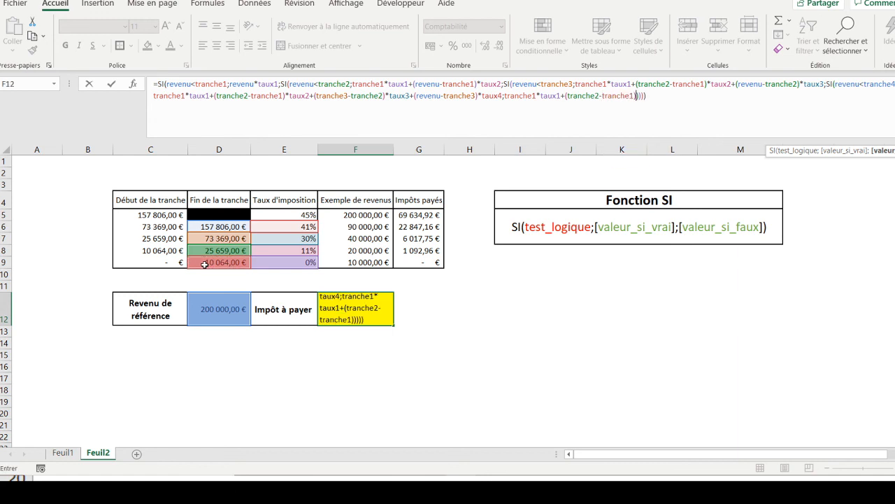
pyautogui.write('*')
pyautogui.click(267, 252)
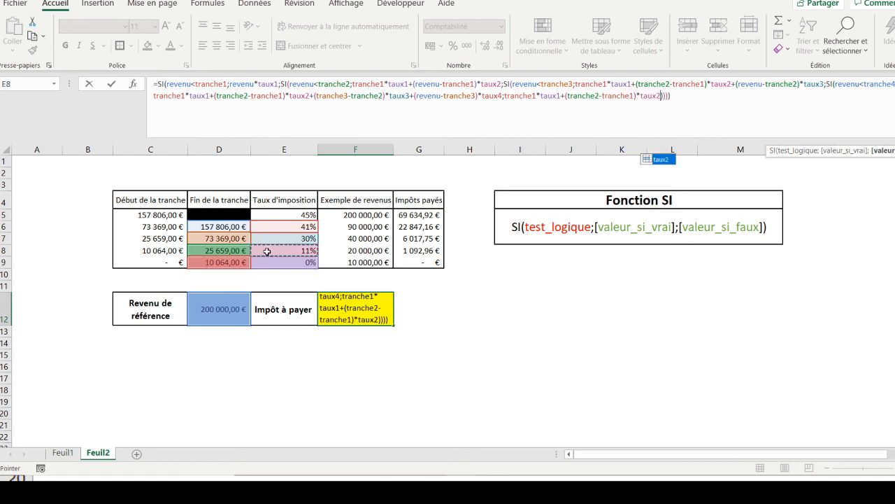
# - Add the third bracket portion, +(tranche3-tranche2)*taux3, to the fourth SI's false value in F12
pyautogui.write('+')
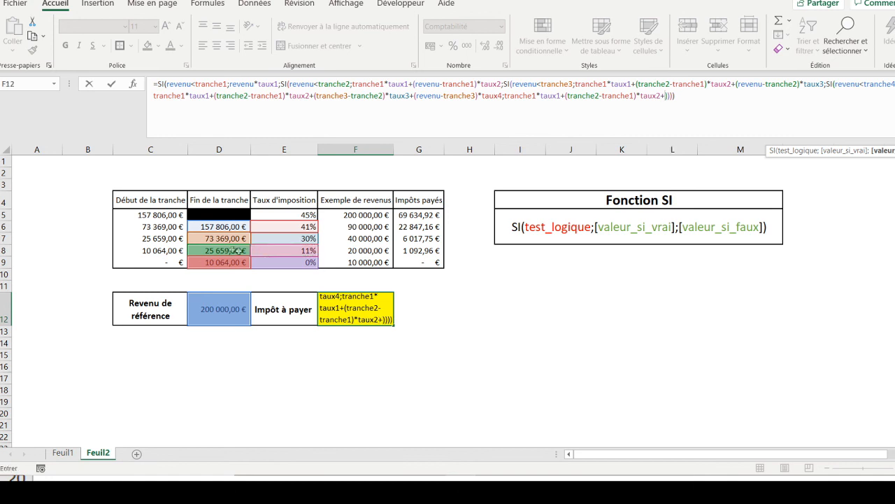
pyautogui.write('(')
pyautogui.click(207, 238)
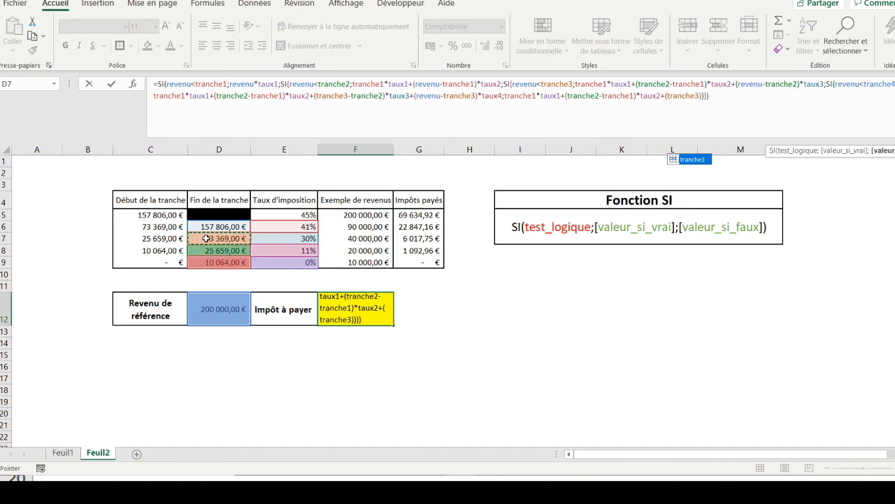
pyautogui.write('-')
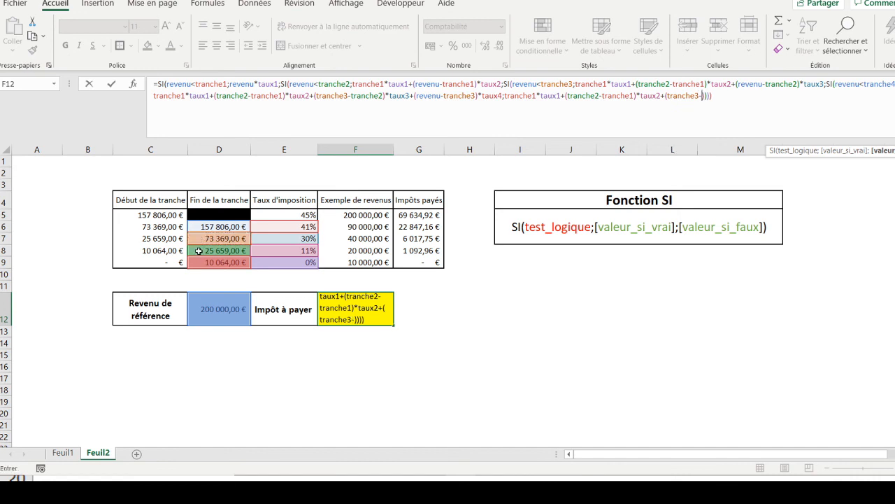
pyautogui.click(199, 251)
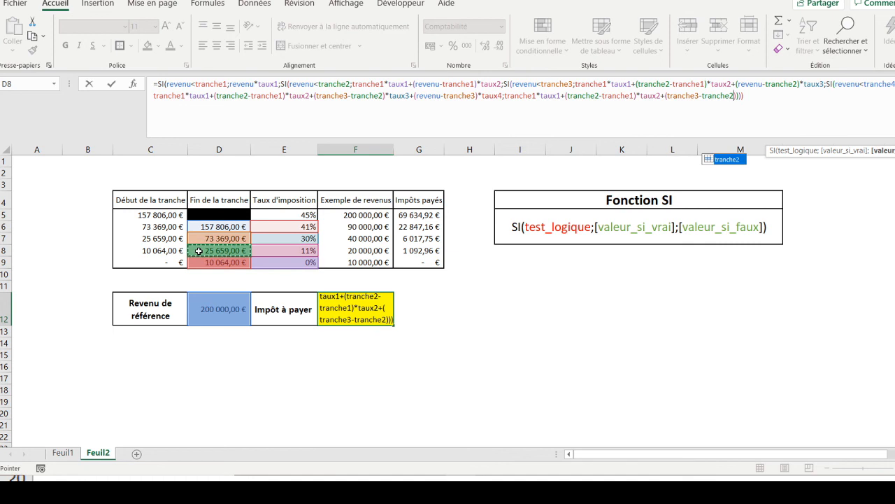
pyautogui.write(')')
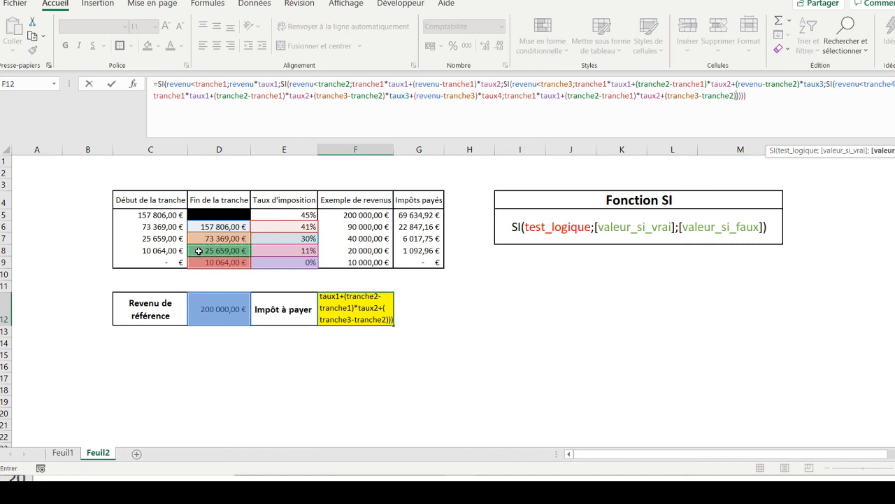
pyautogui.write('*')
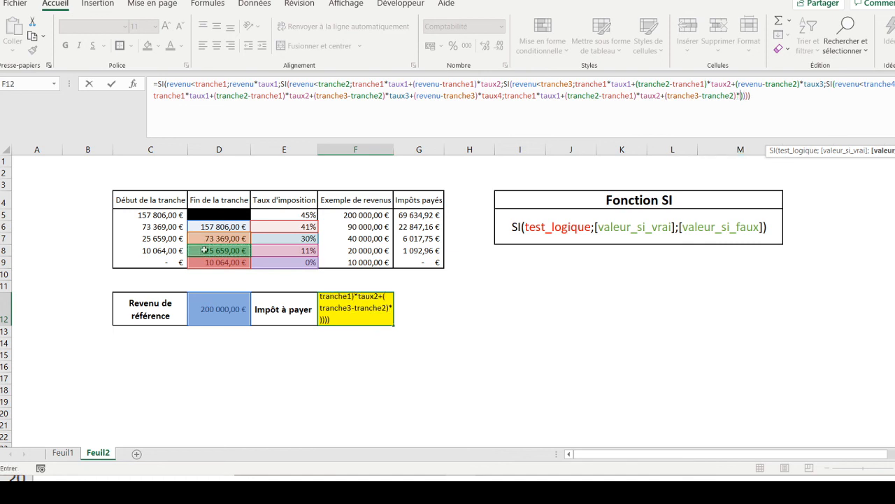
pyautogui.click(266, 240)
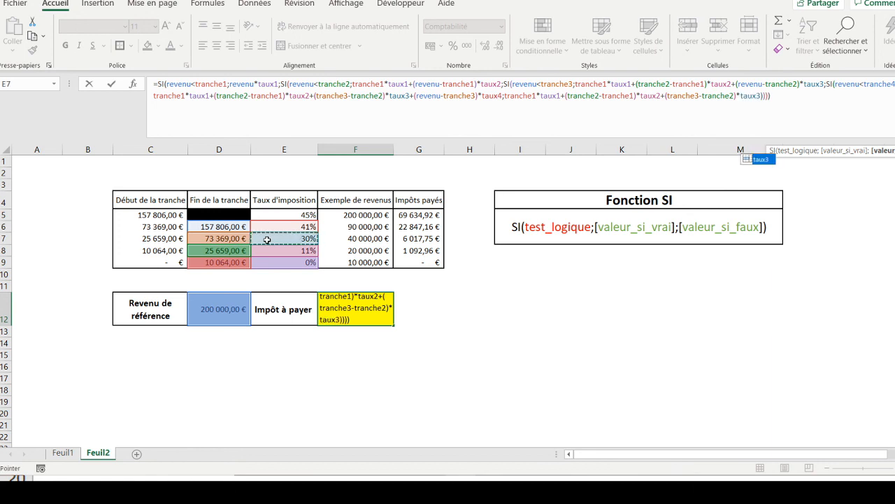
# - Add the fourth bracket portion, +(tranche4-tranche3)*taux4, to the fourth SI's false value in F12
pyautogui.write('+')
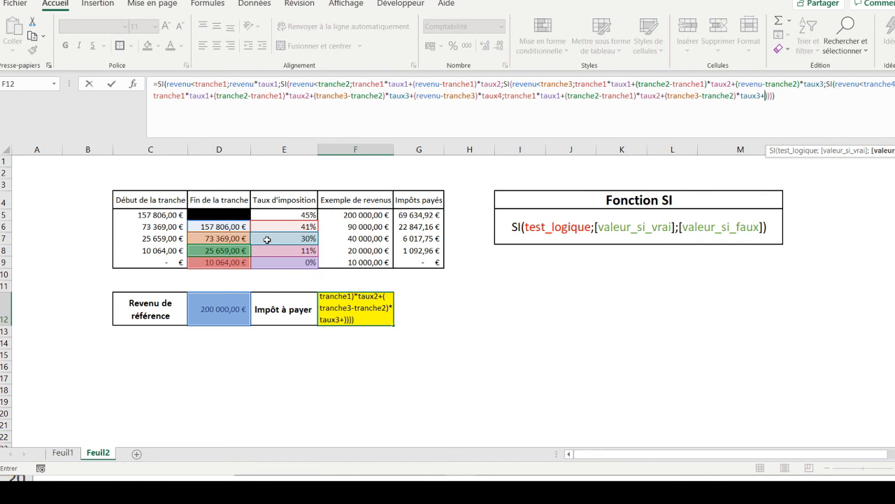
pyautogui.write('(')
pyautogui.click(203, 226)
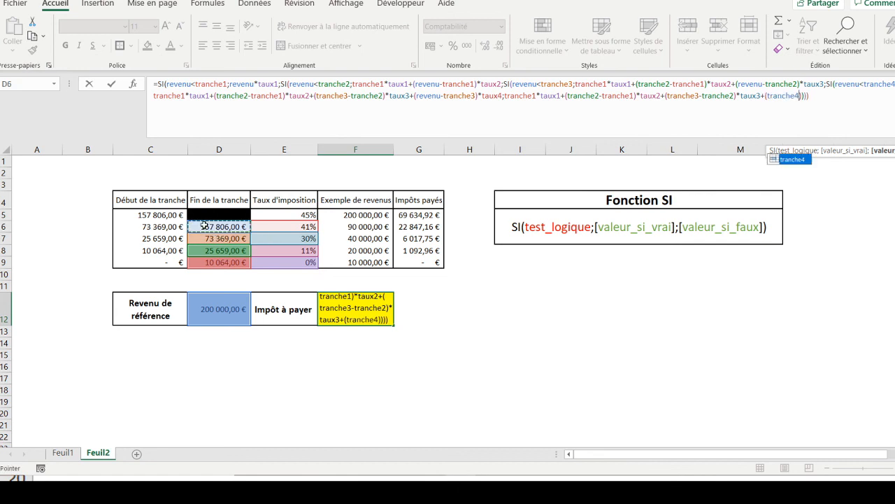
pyautogui.write('-')
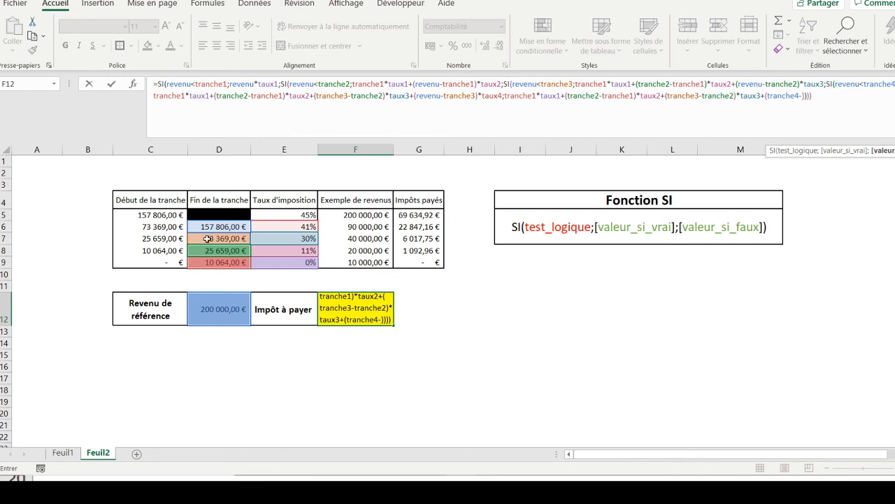
pyautogui.click(208, 239)
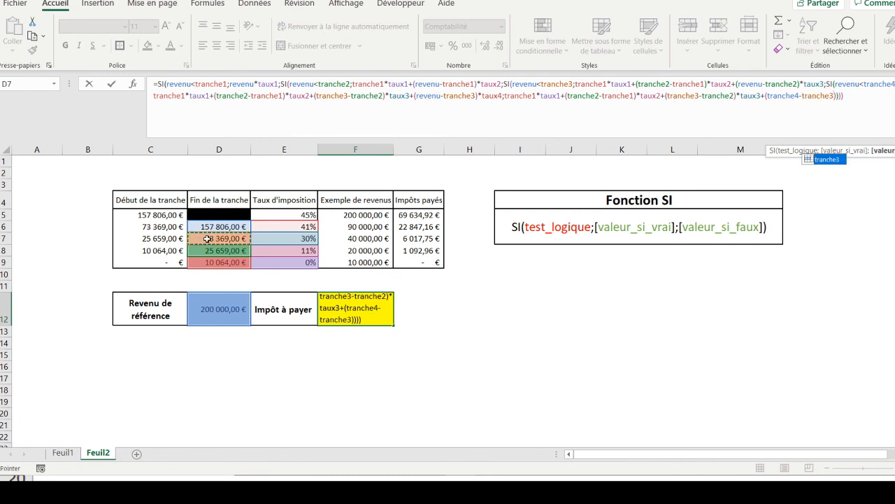
pyautogui.write(')*')
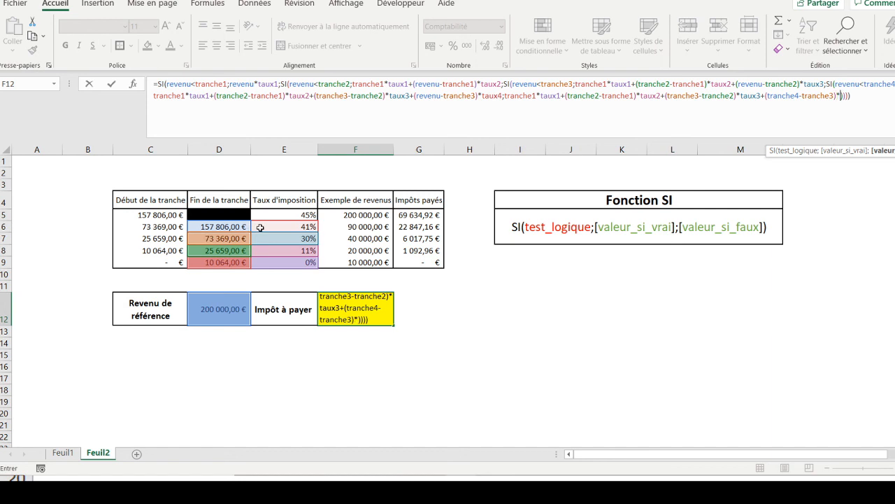
pyautogui.click(259, 228)
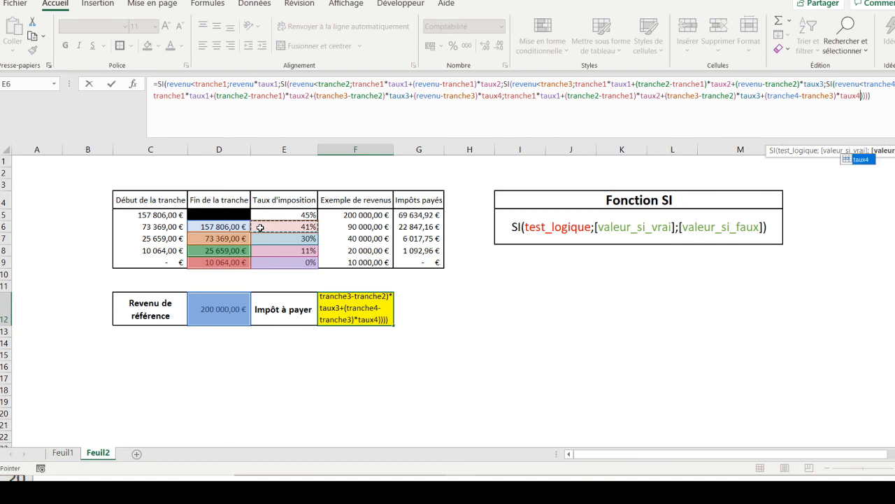
# - Add the fifth bracket portion, +(revenu-tranche4)*taux5, to the fourth SI's false value and enter the completed F12 formula
pyautogui.write('+')
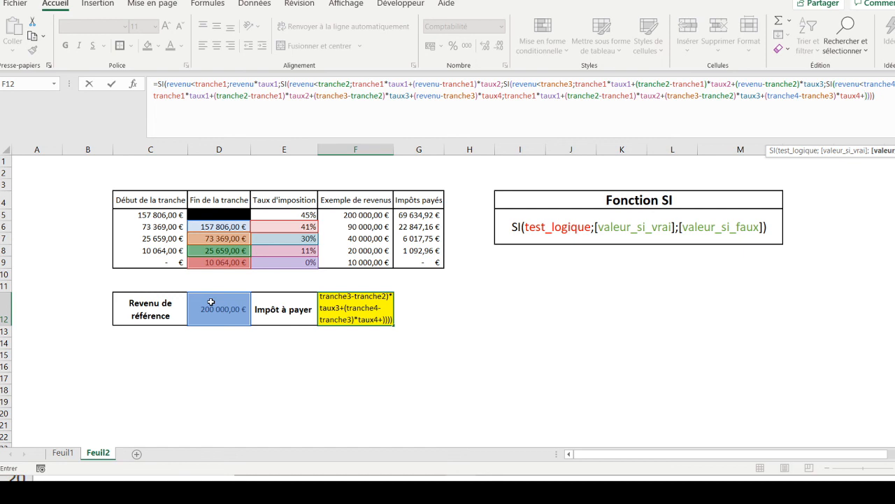
pyautogui.write('(')
pyautogui.click(201, 308)
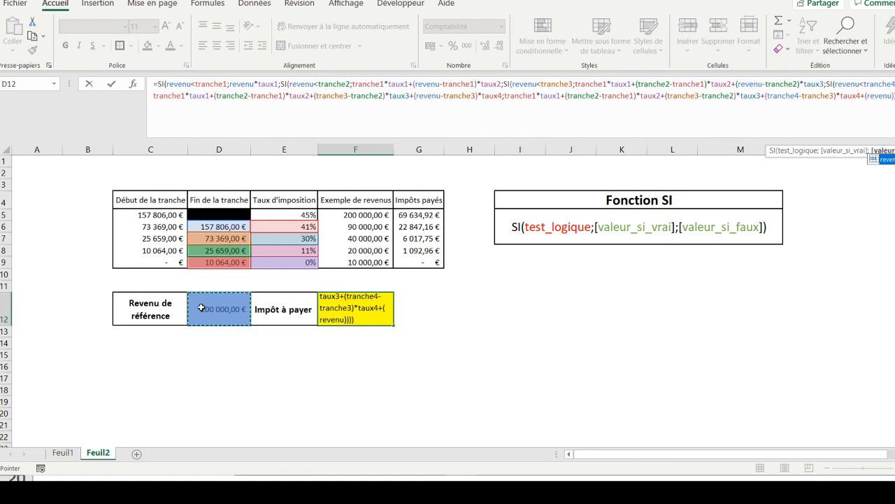
pyautogui.write('-')
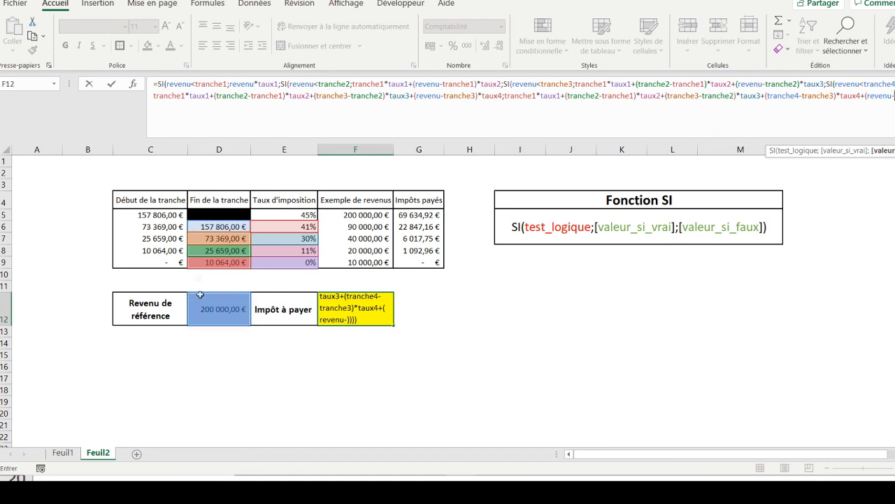
pyautogui.click(200, 227)
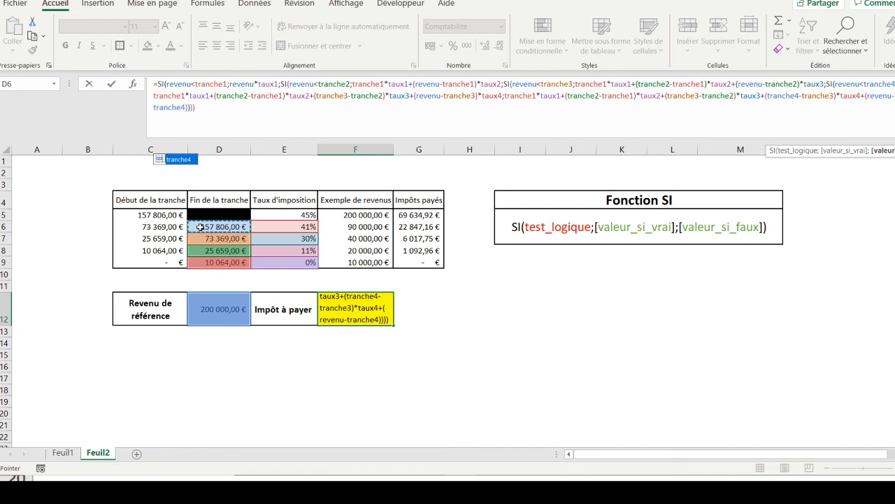
pyautogui.write(')*')
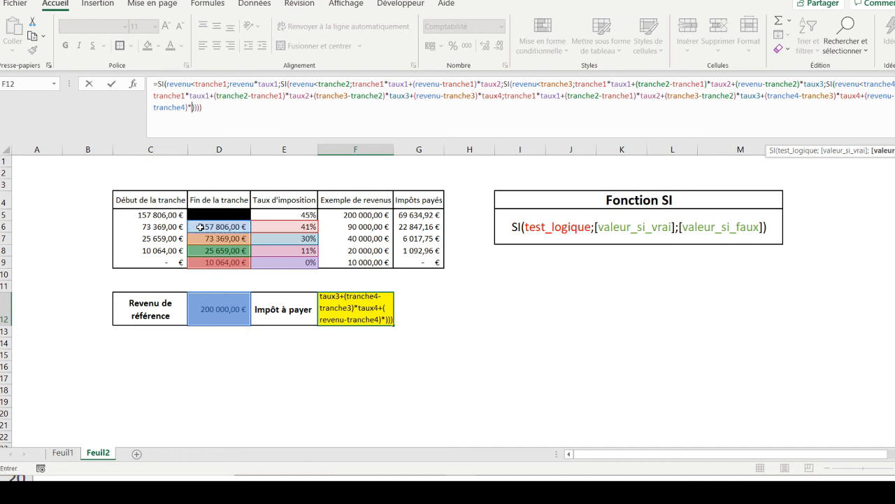
pyautogui.click(258, 217)
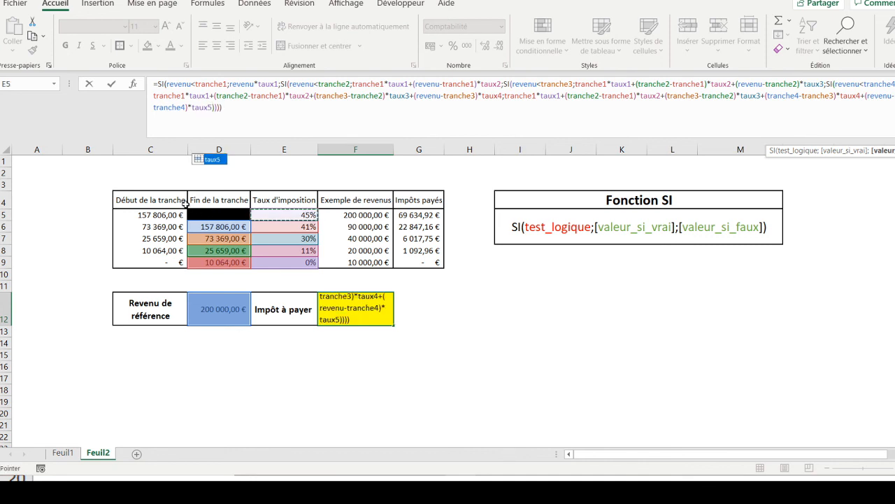
pyautogui.press('Return')
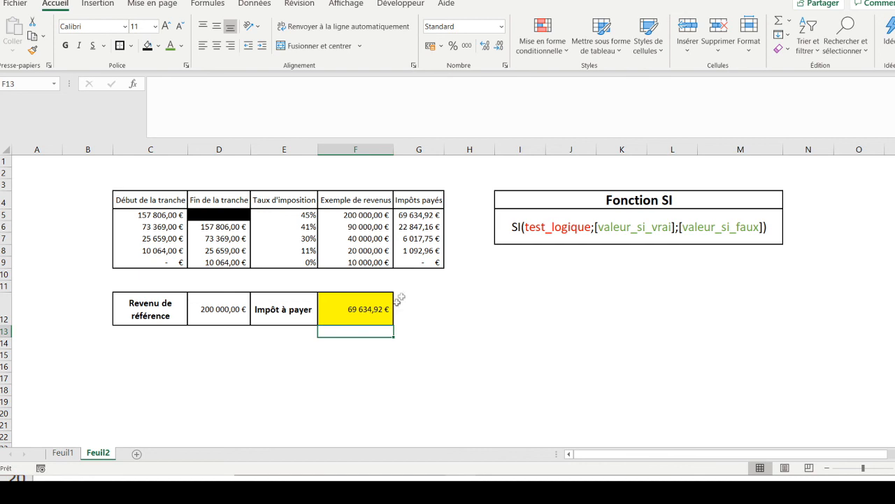
# - Test the tax formula with reference incomes of 25000 and 1000 in D12
pyautogui.click(205, 307)
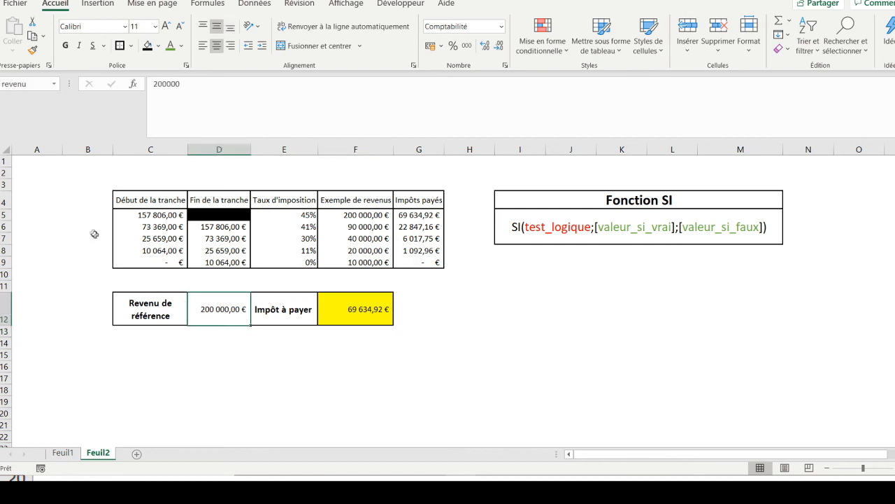
pyautogui.write('25000')
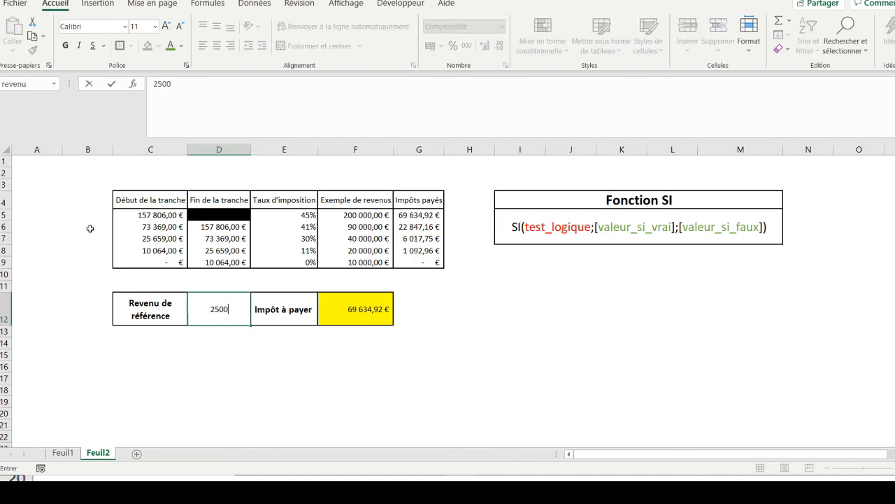
pyautogui.press('Return')
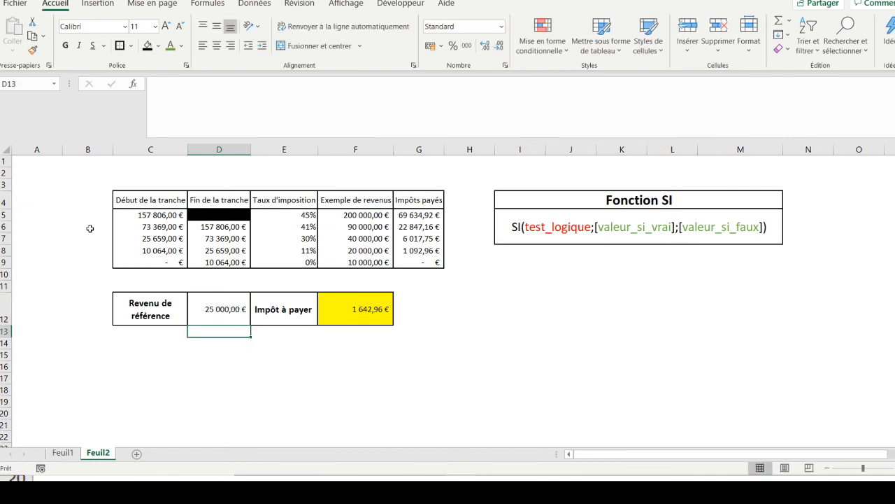
pyautogui.press('Up')
pyautogui.write('1000')
pyautogui.press('Return')
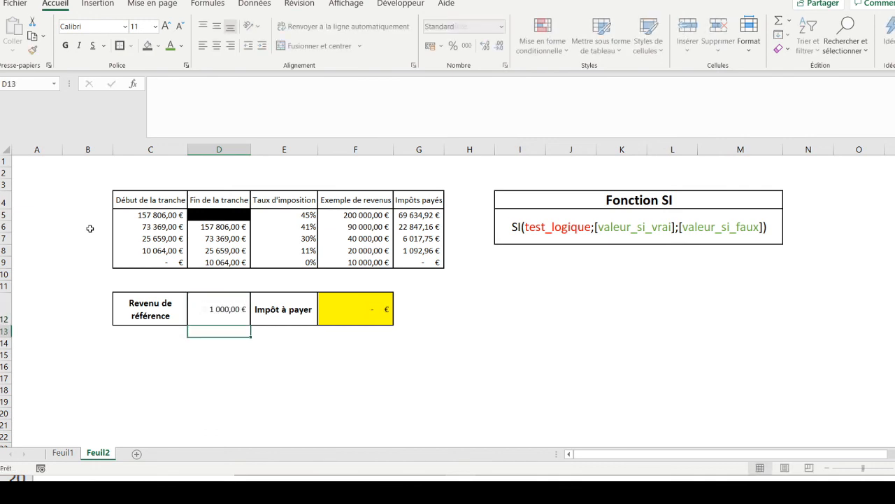
# - Test the tax formula with reference incomes of 45000 and 90000 in D12
pyautogui.press('Up')
pyautogui.write('45000')
pyautogui.press('Return')
pyautogui.press('Up')
pyautogui.write('90000')
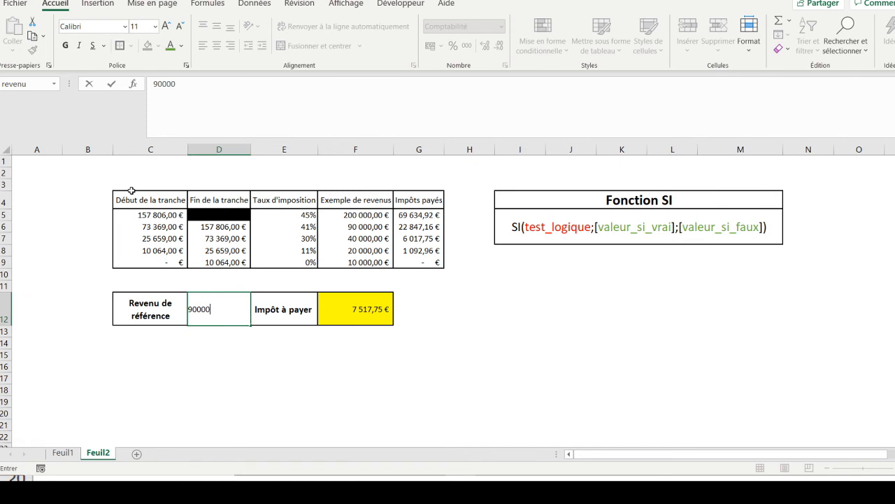
pyautogui.press('Return')
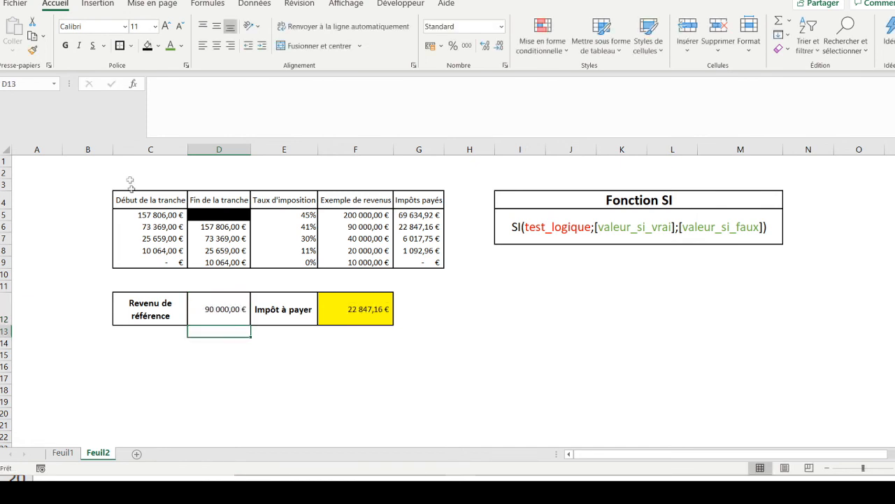
# - Set the reference income in D12 to 10 000 000 € to test the top bracket, then select empty cell C1
pyautogui.press('Up')
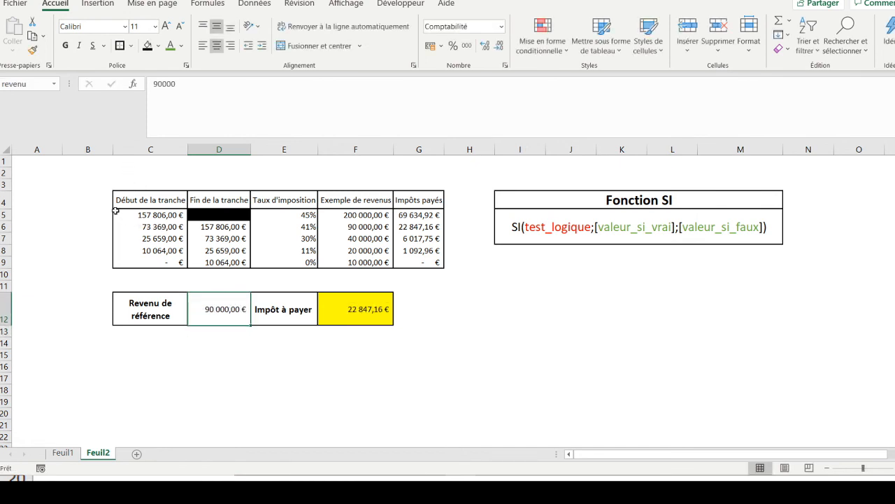
pyautogui.write('10 000 00')
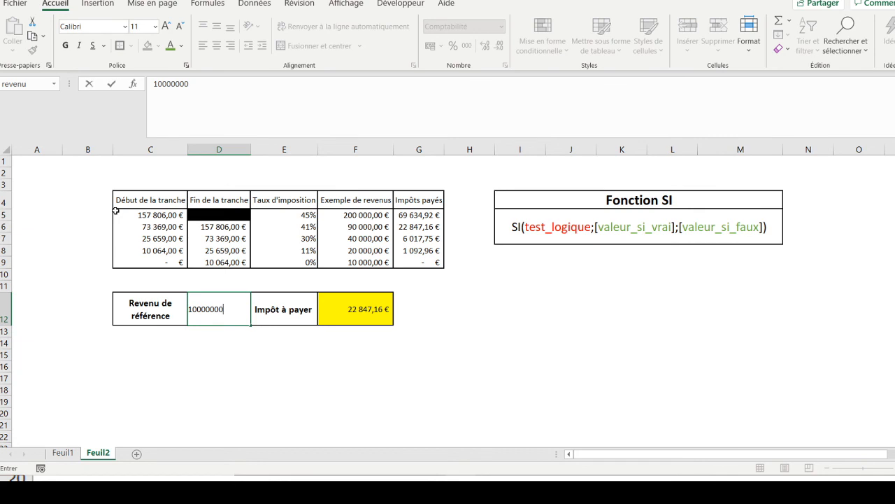
pyautogui.write('0')
pyautogui.press('Return')
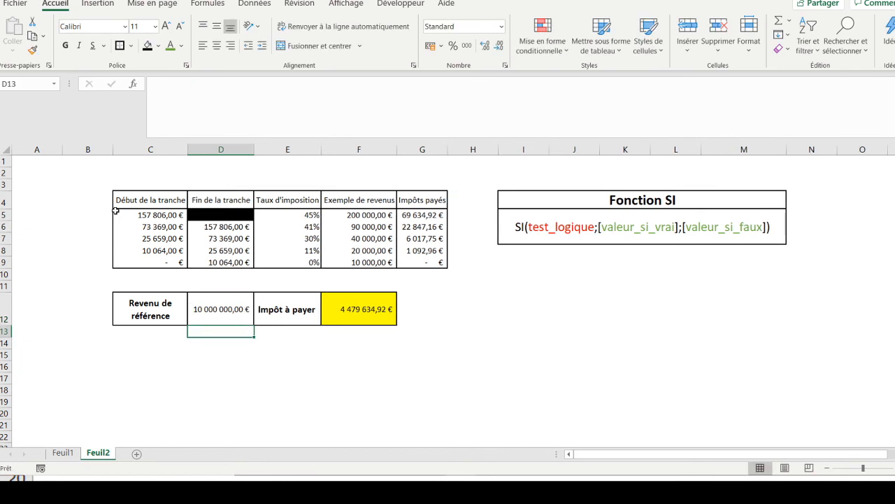
pyautogui.click(125, 163)
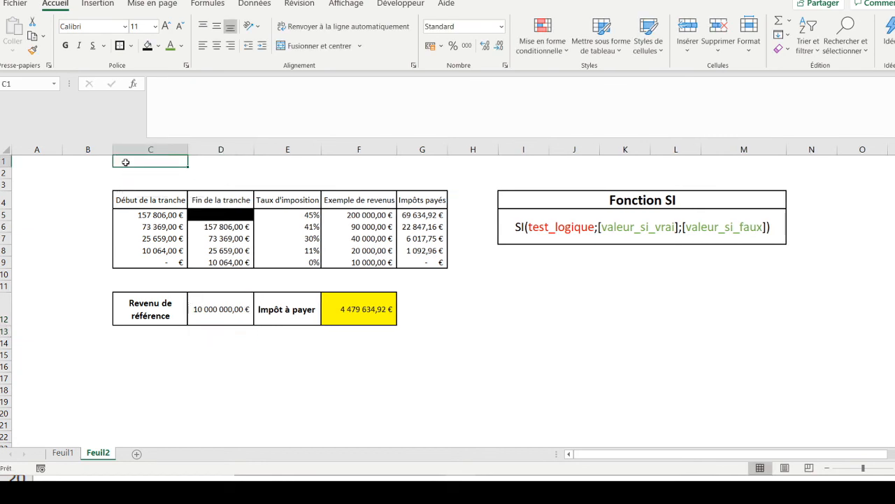